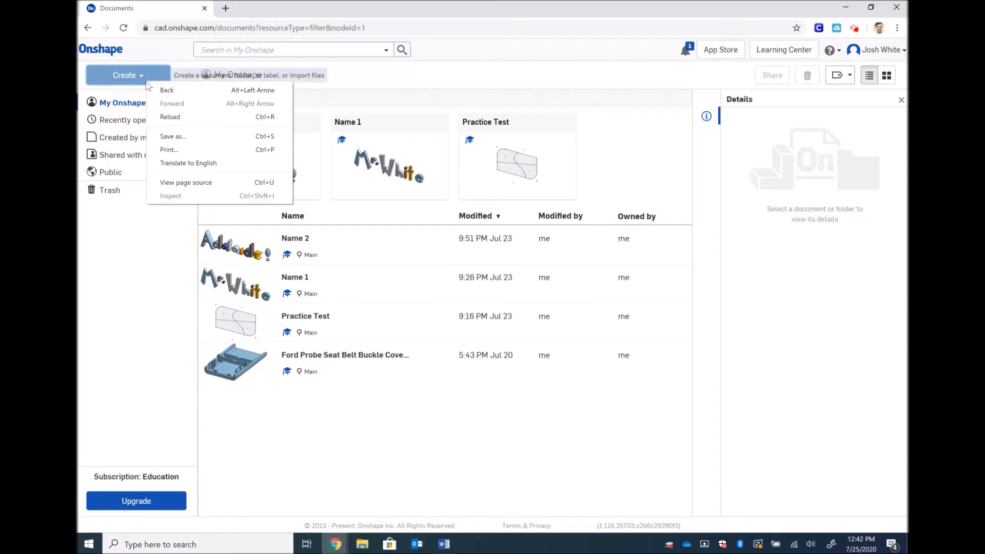
Create a new document named BOTTOM.
click(147, 81)
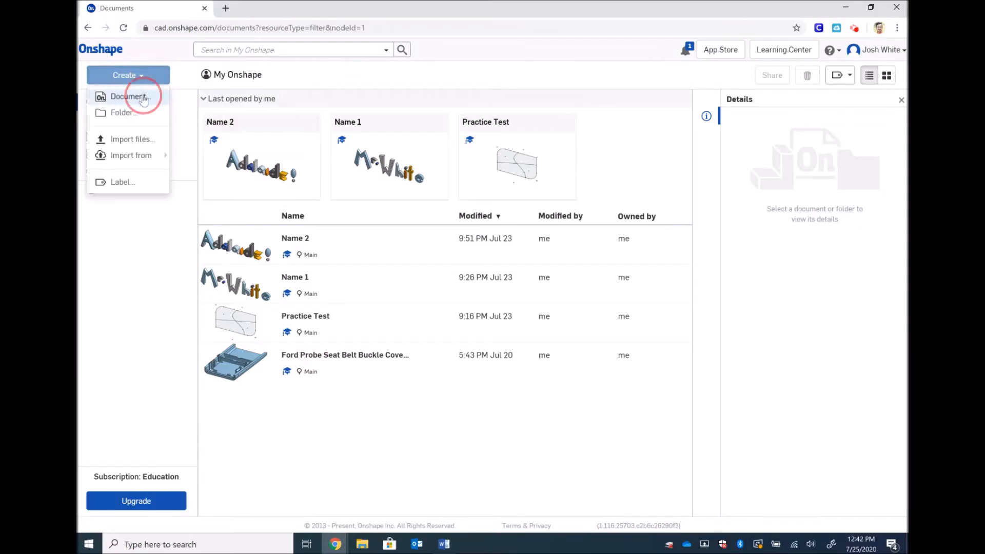
click(143, 95)
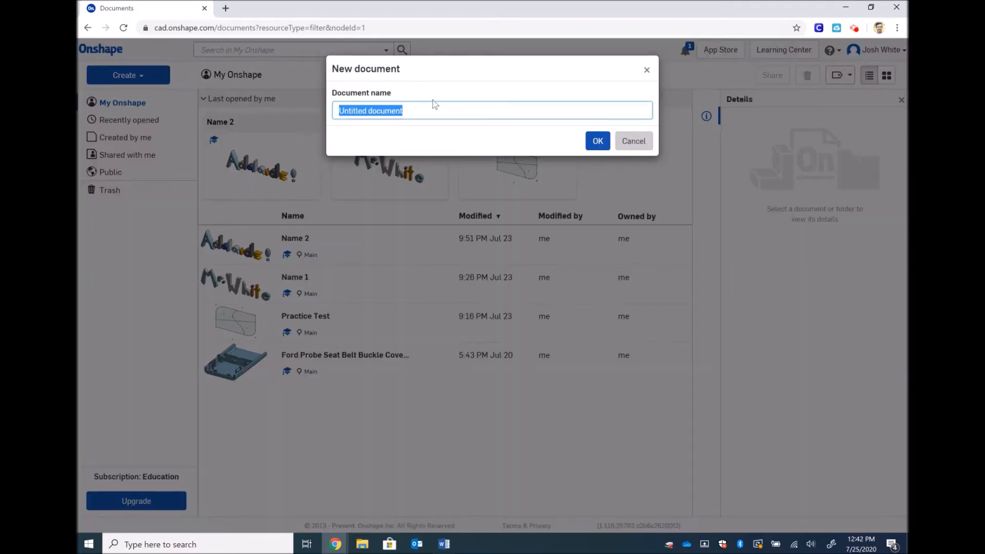
text(BOTTOM)
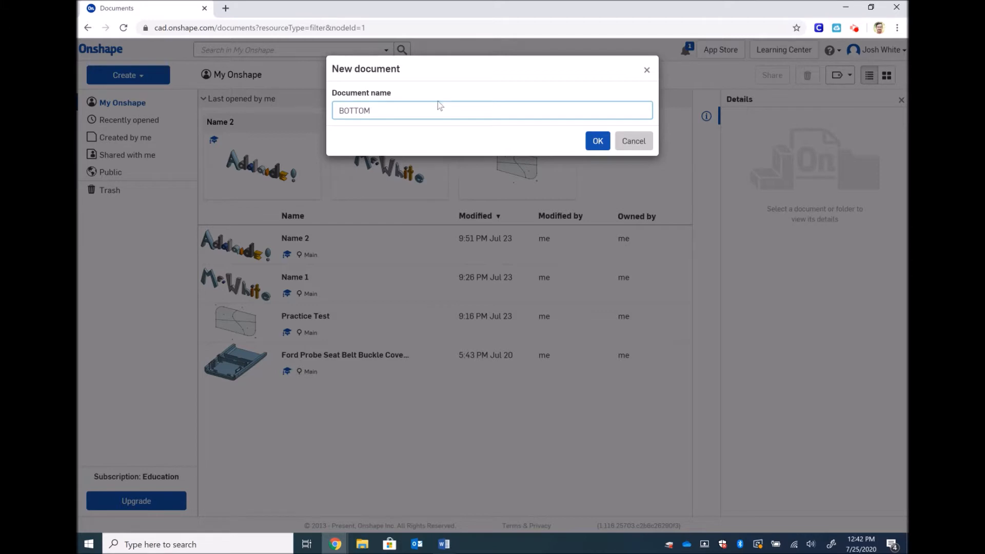
click(605, 140)
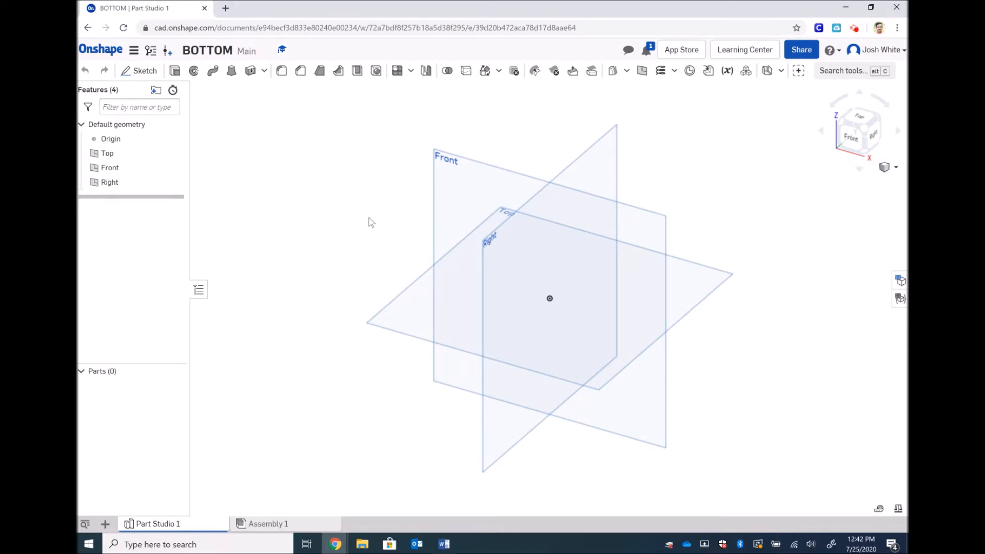
click(284, 526)
click(198, 525)
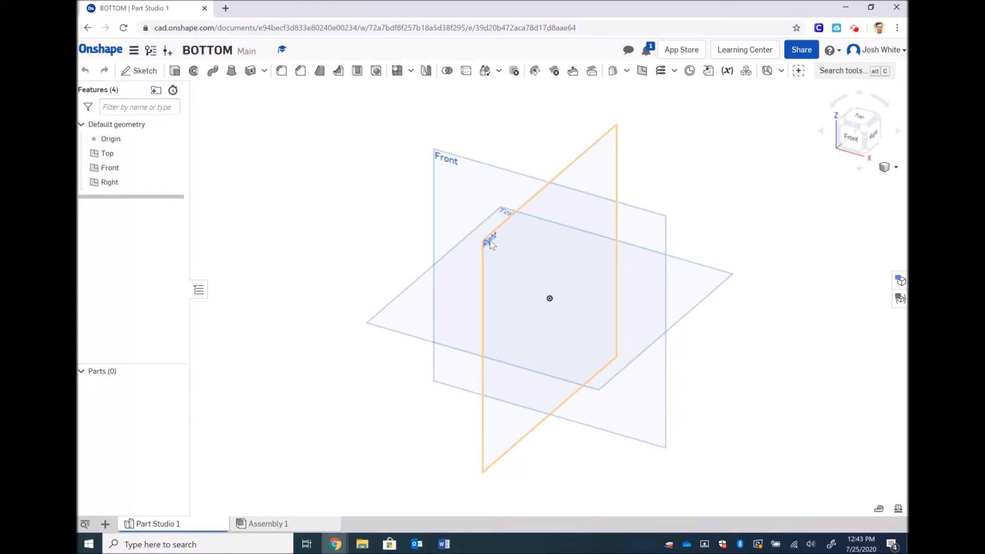
Start a sketch on the Front plane and orient the view to face it.
click(139, 71)
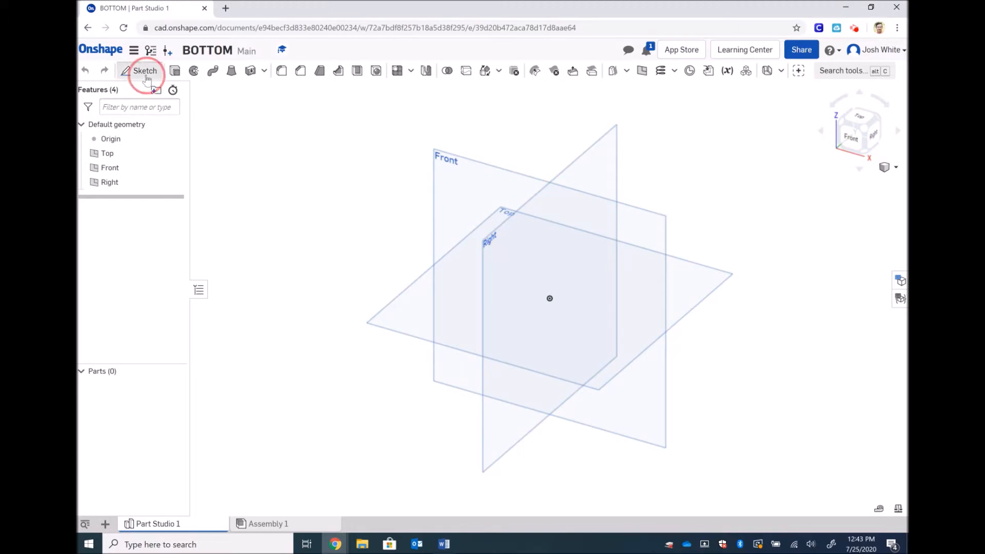
click(439, 154)
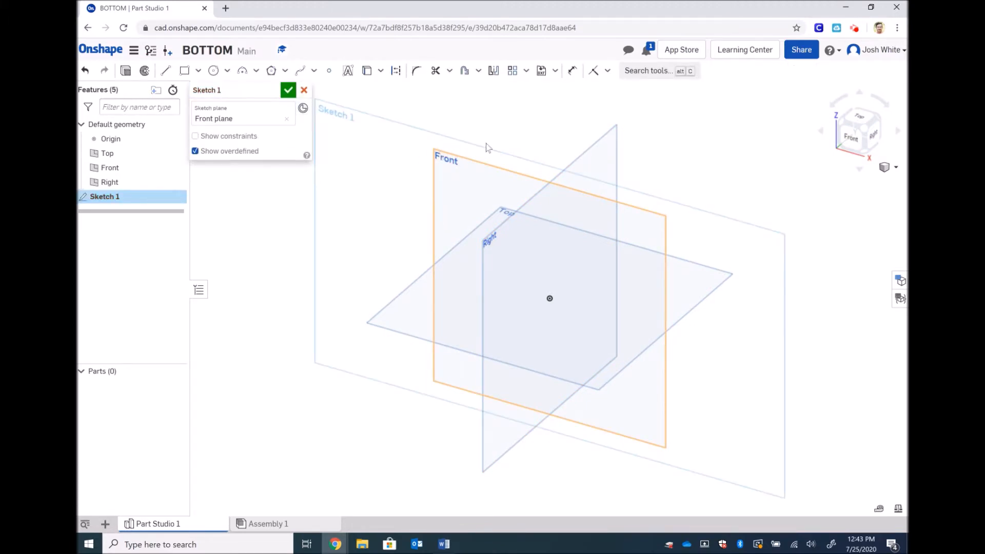
click(848, 138)
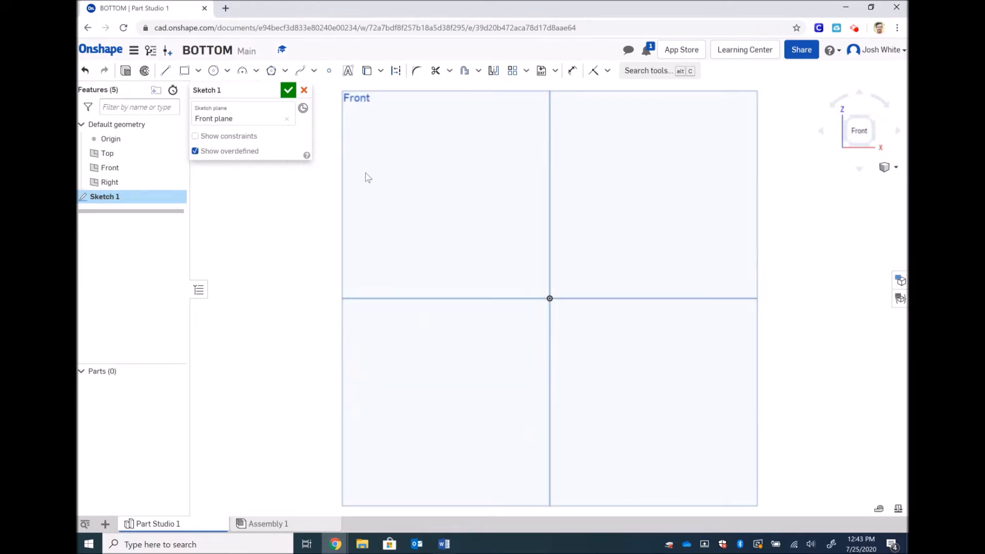
Draw a closed rectangle with the Line tool from the origin, about 2.76 wide and 1.83 high.
click(165, 72)
click(550, 297)
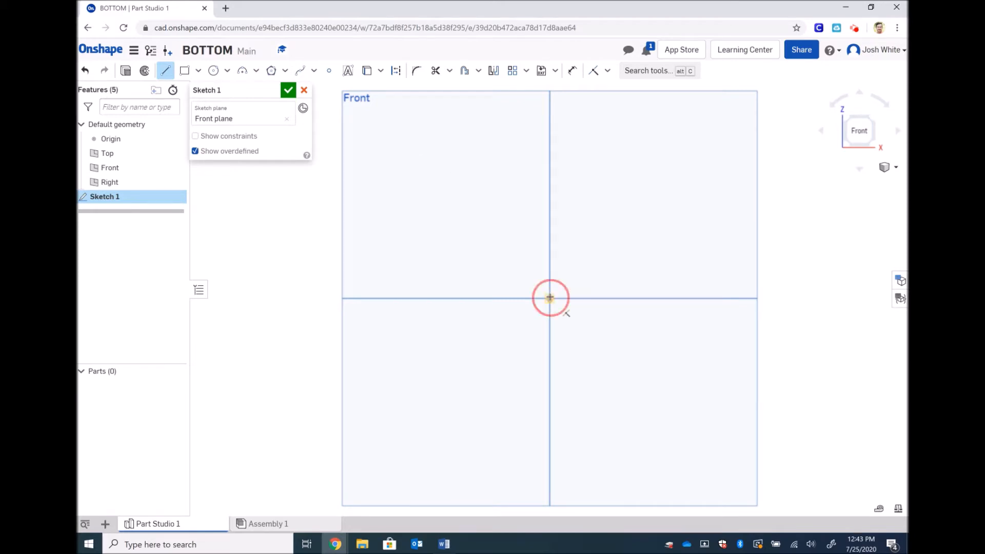
click(549, 172)
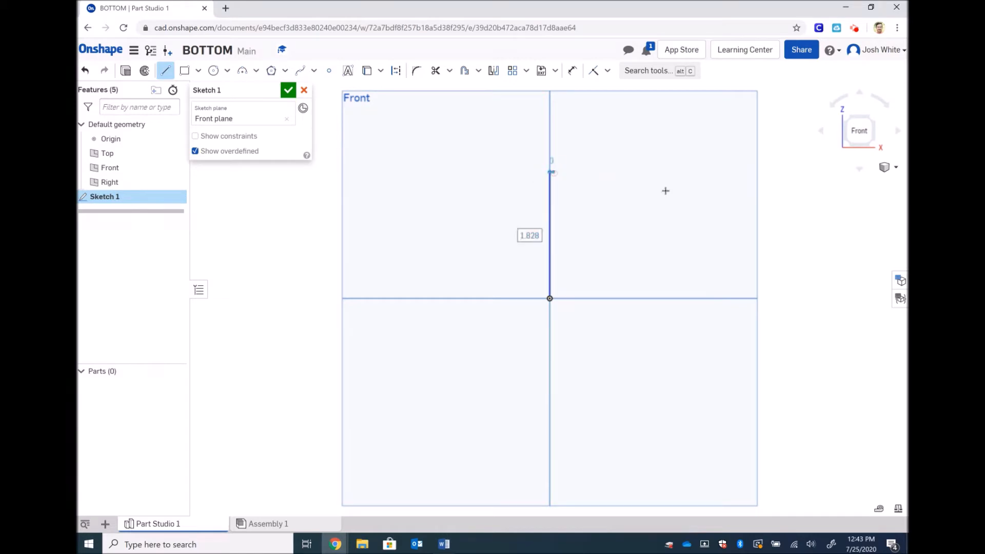
click(740, 170)
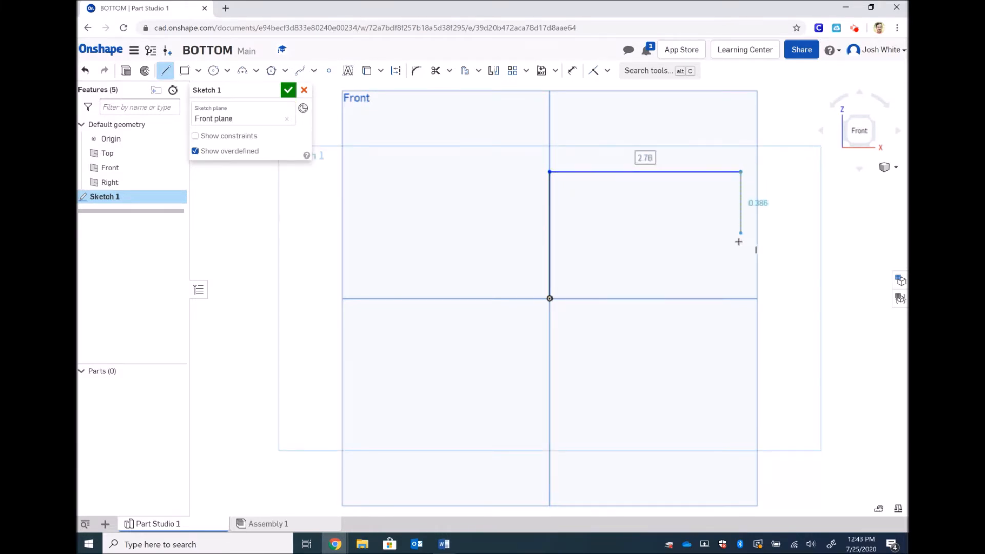
click(743, 297)
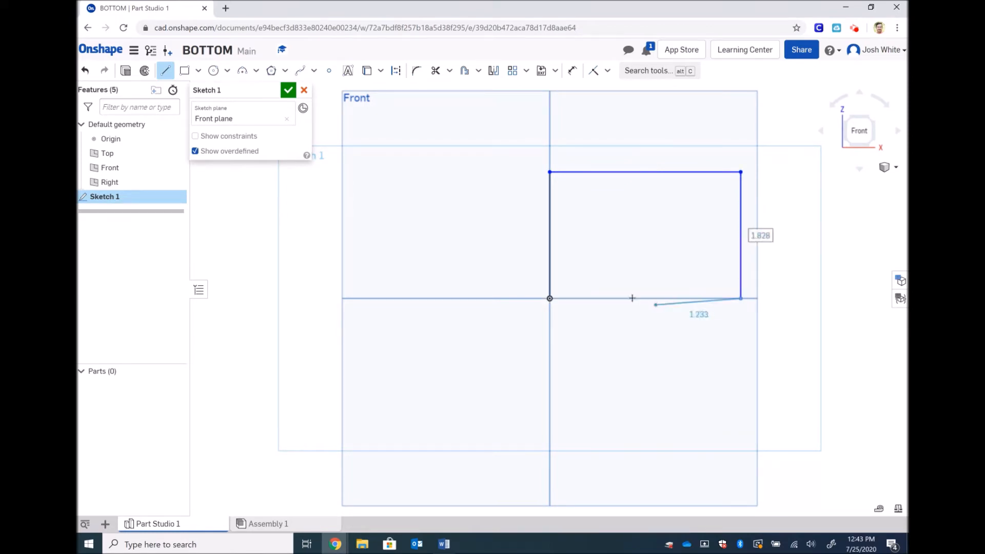
click(549, 298)
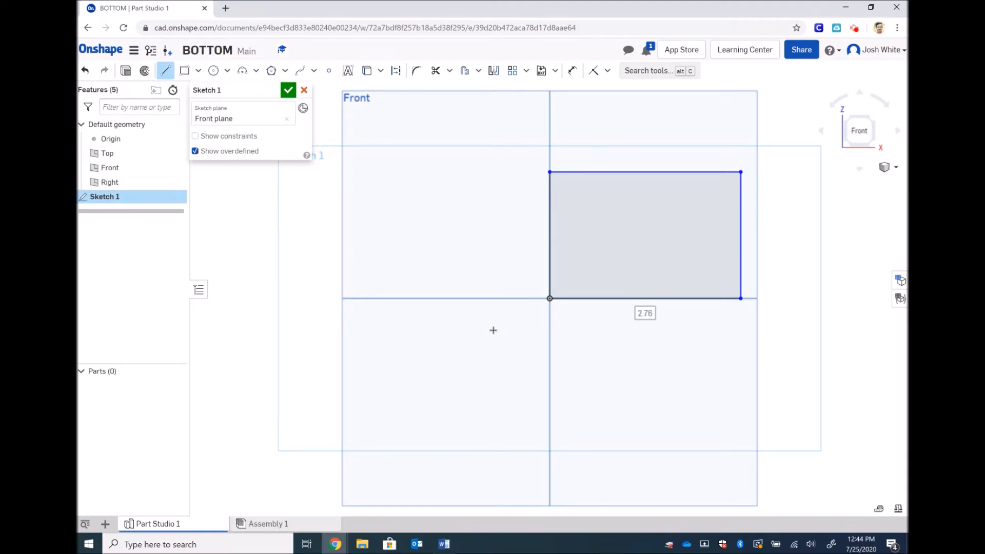
Leave the Line tool and undo all four lines of the rectangle at the origin.
key(Escape)
key(ctrl+z)
key(ctrl+z)
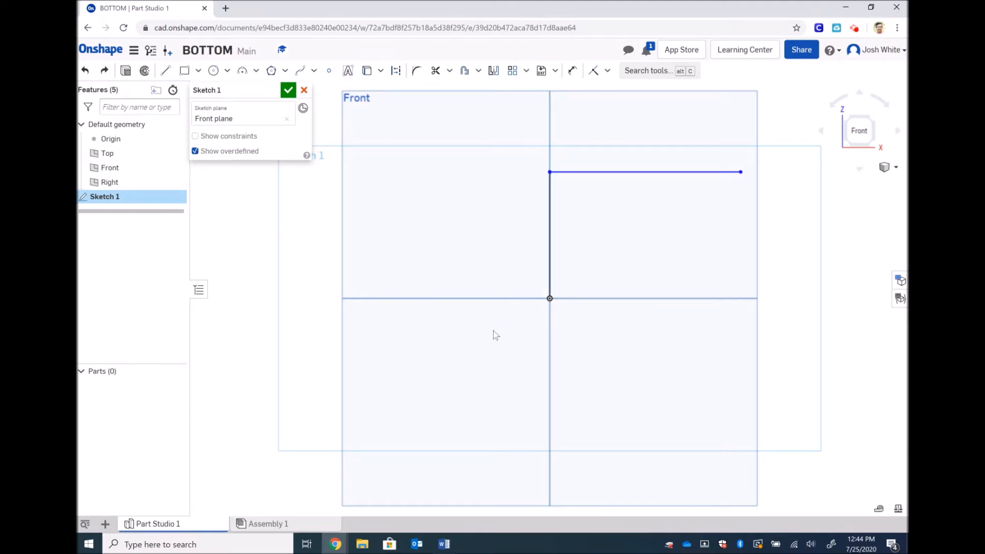
key(ctrl+z)
key(ctrl+z)
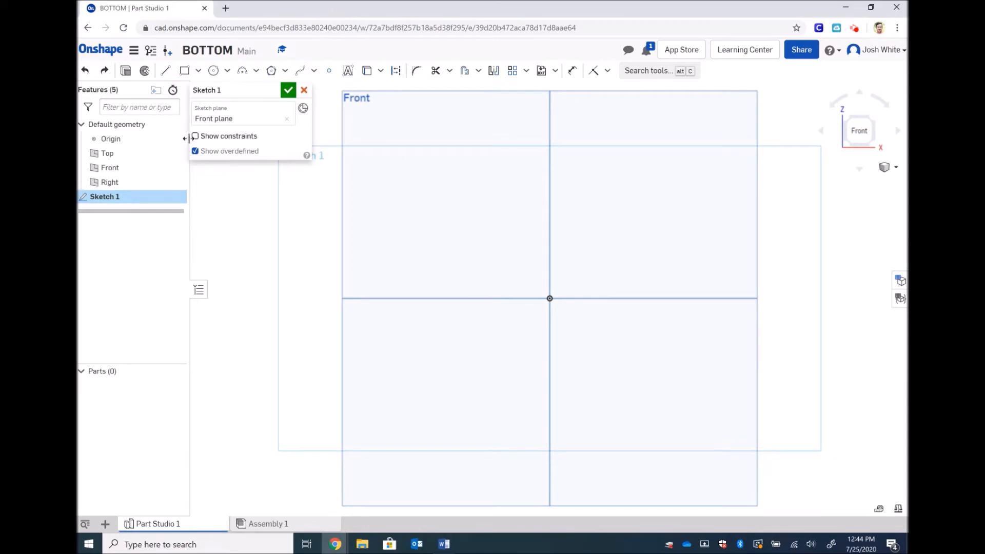
Draw a four-sided outline around the origin with sides about 2.17, 3.91 and 2.53, closed by a slanted lower edge about 3.92 long.
click(165, 70)
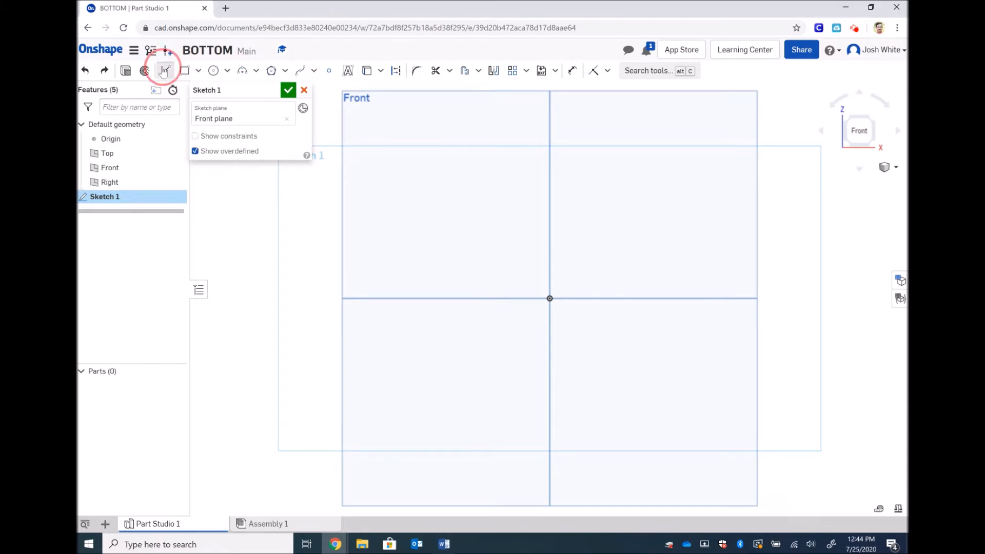
click(466, 363)
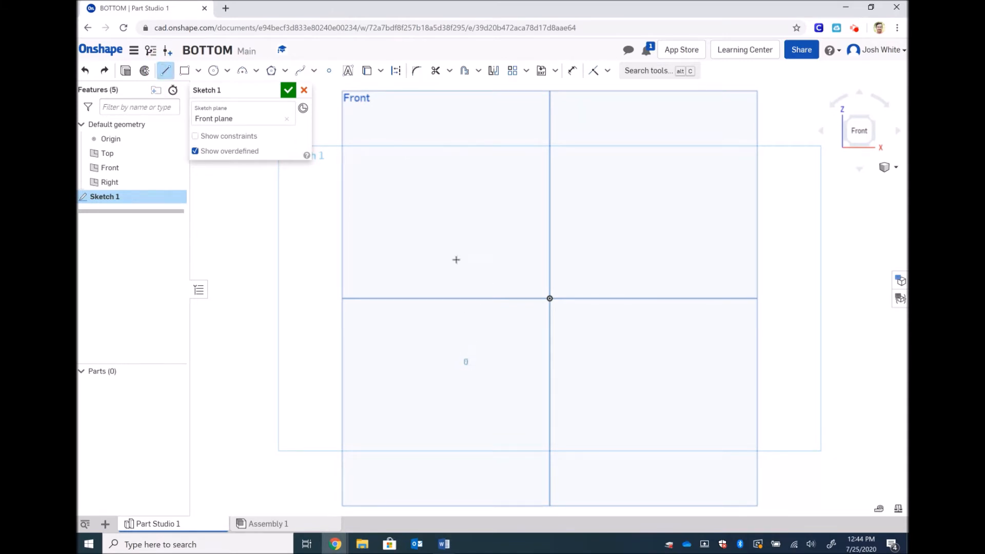
click(467, 211)
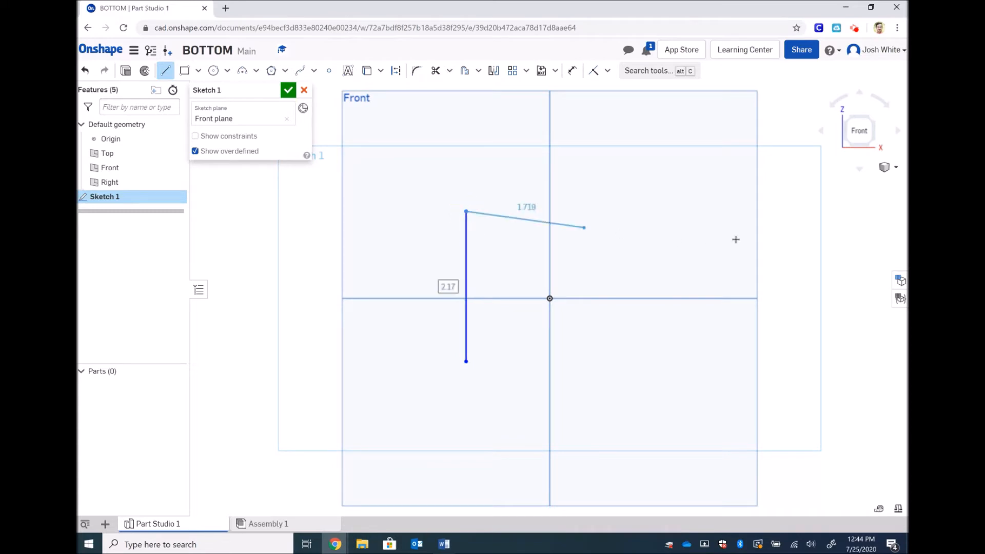
click(736, 212)
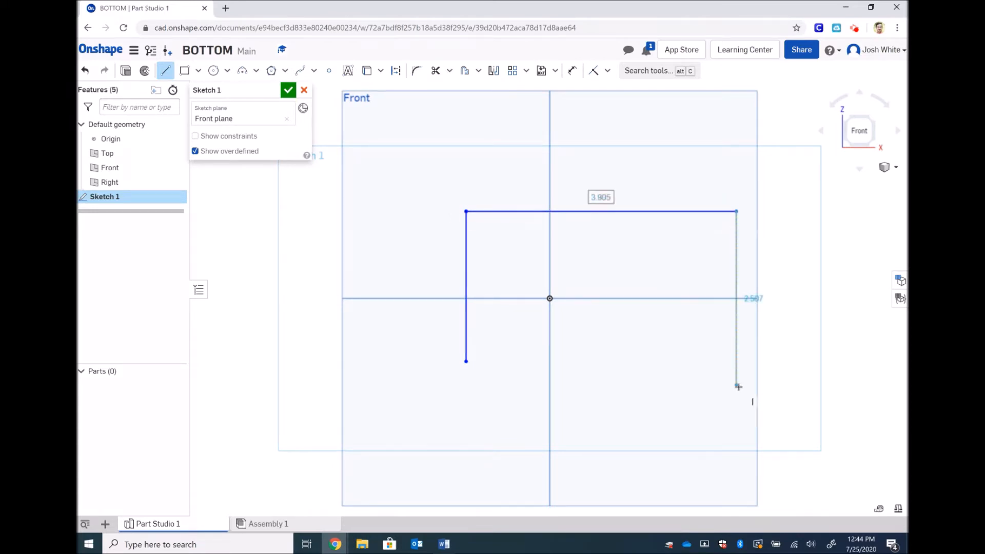
click(737, 386)
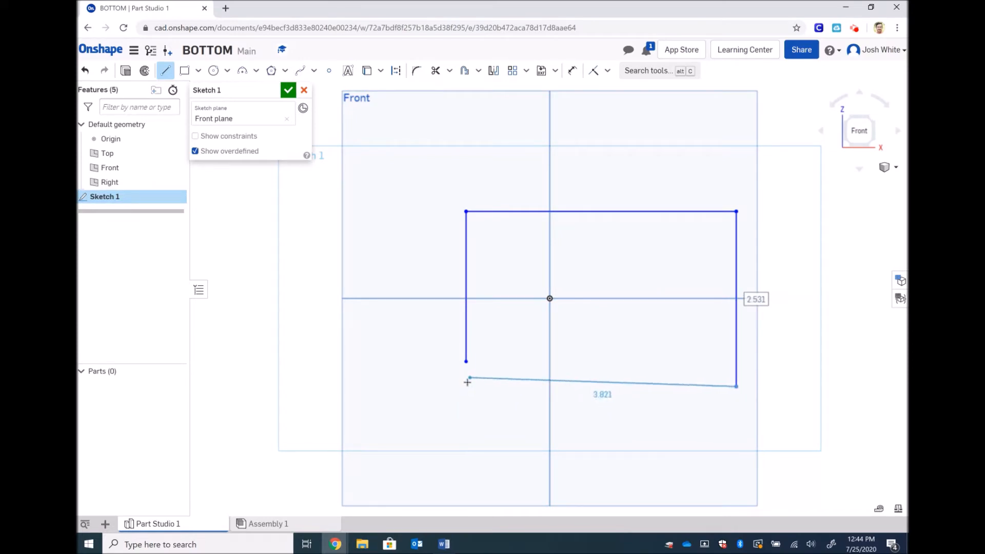
click(466, 362)
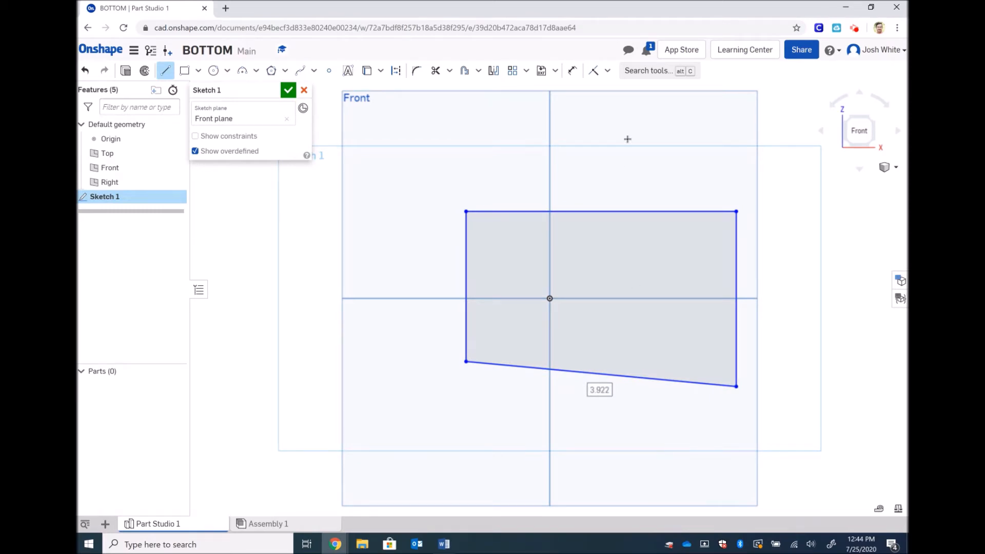
Apply a Horizontal constraint to the slanted lower edge of the outline.
click(608, 72)
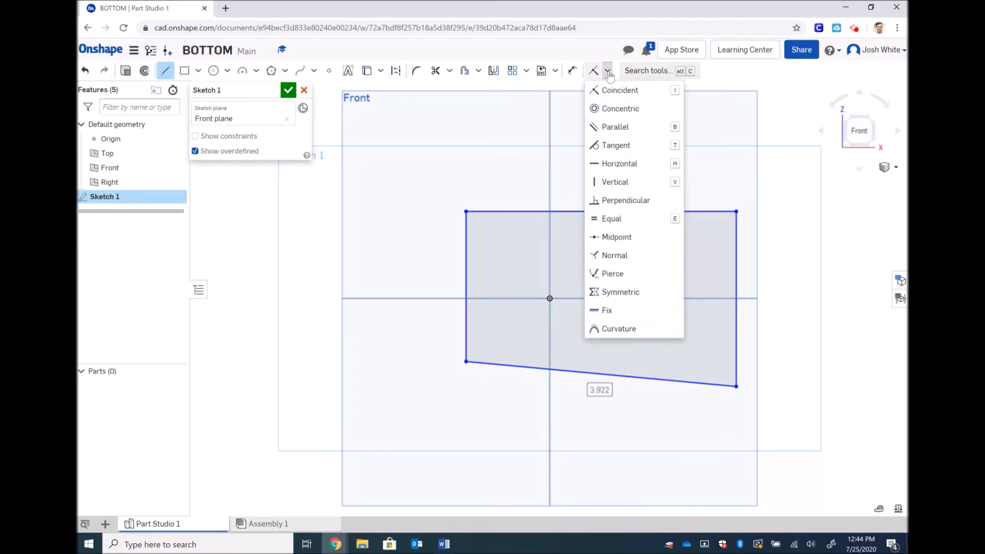
click(618, 184)
click(608, 75)
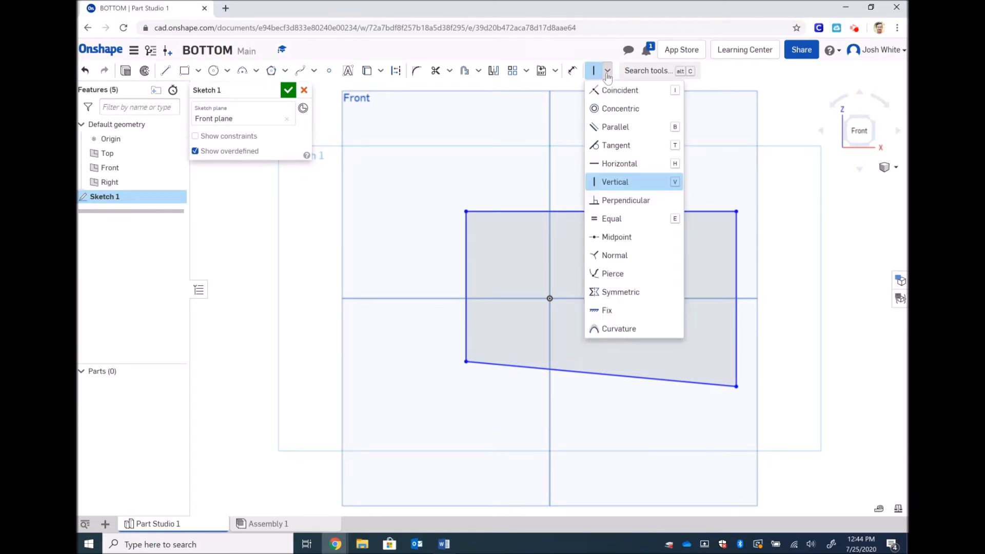
click(624, 165)
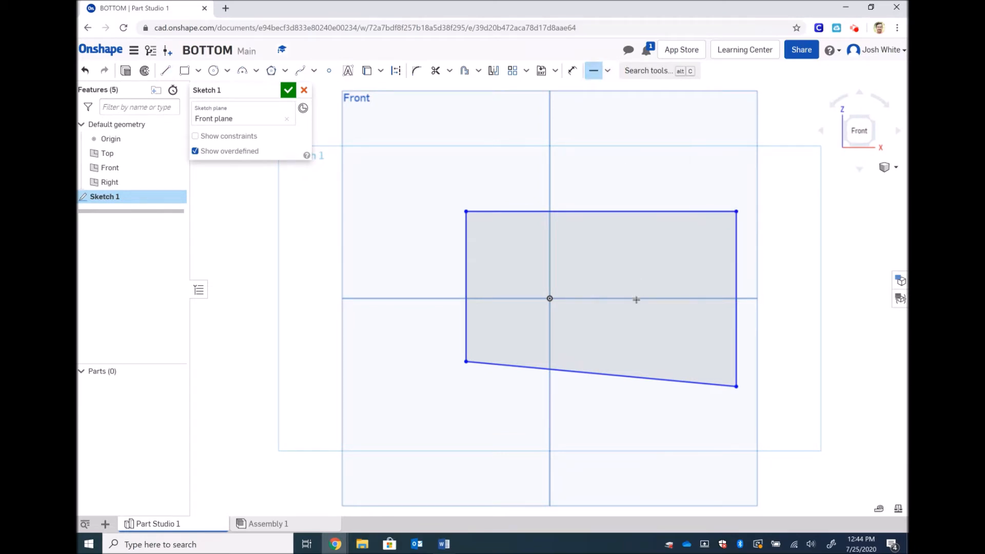
click(609, 378)
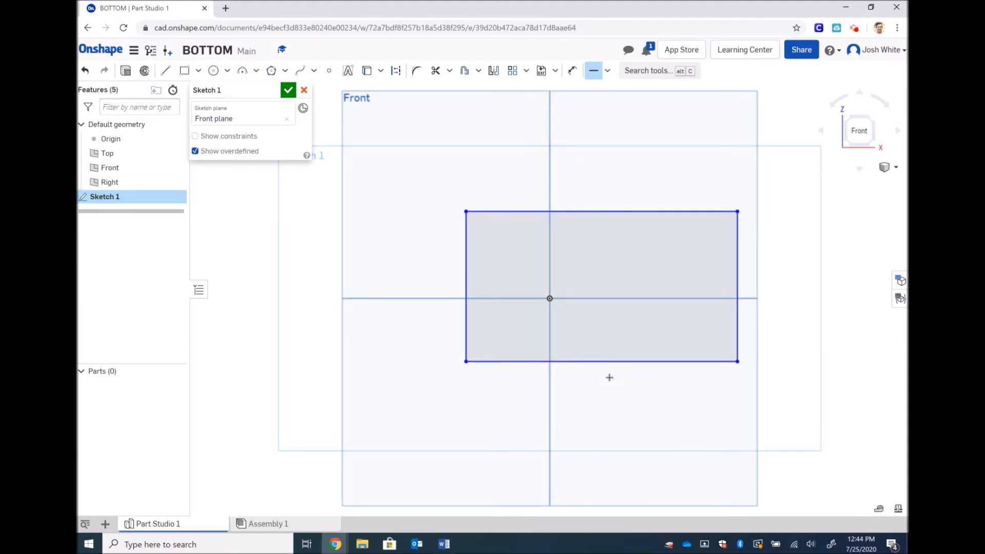
Undo the horizontal constraint and the lines of the four-sided outline, clearing the sketch.
key(ctrl+z)
key(ctrl+z)
key(ctrl+z)
key(ctrl+z)
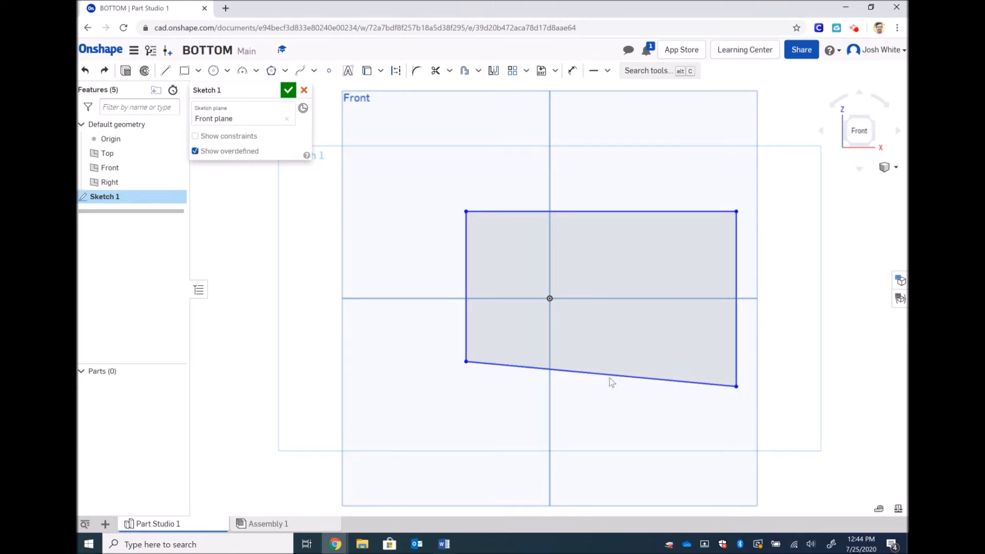
key(ctrl+z)
Draw a vertical line about 0.92 long above and to the left of the origin.
click(165, 70)
click(463, 249)
click(463, 186)
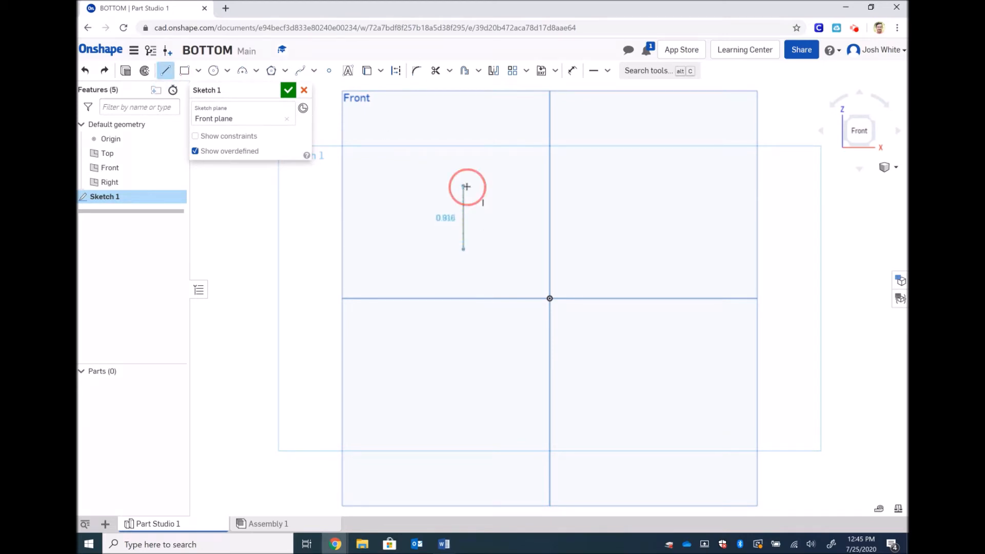
Try a horizontal line about 3.15 long and a vertical line about 0.93 long from the short line's upper end, and undo both.
click(681, 186)
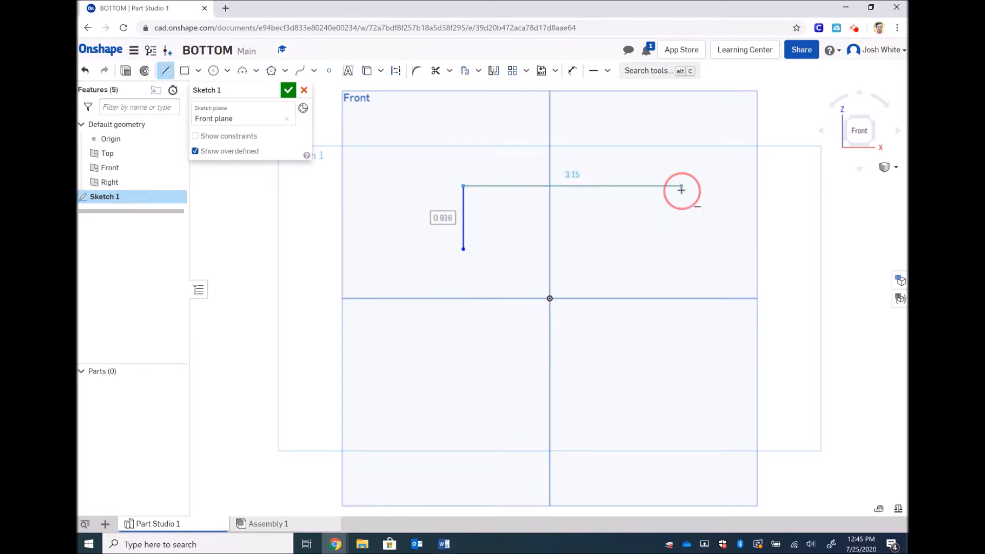
click(681, 250)
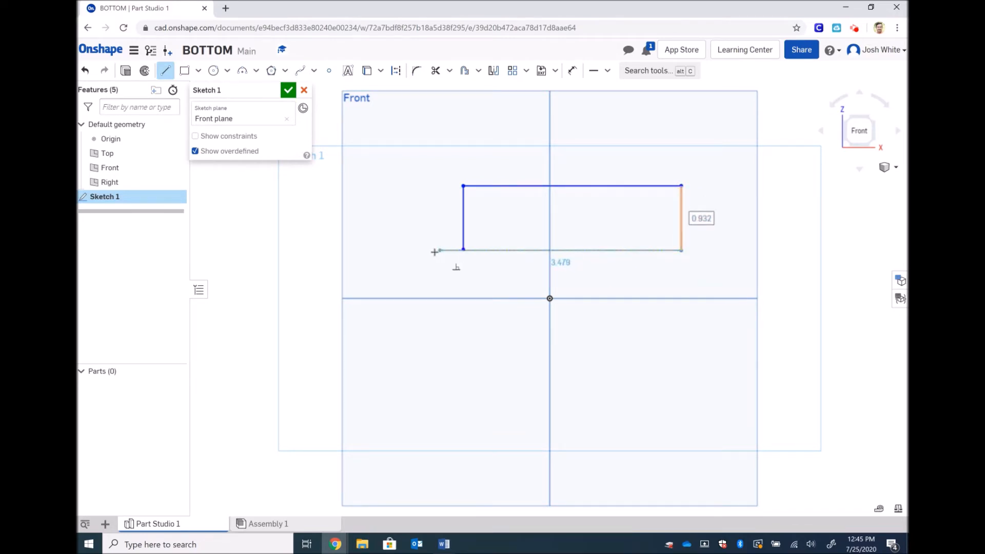
key(Escape)
key(ctrl+z)
key(ctrl+z)
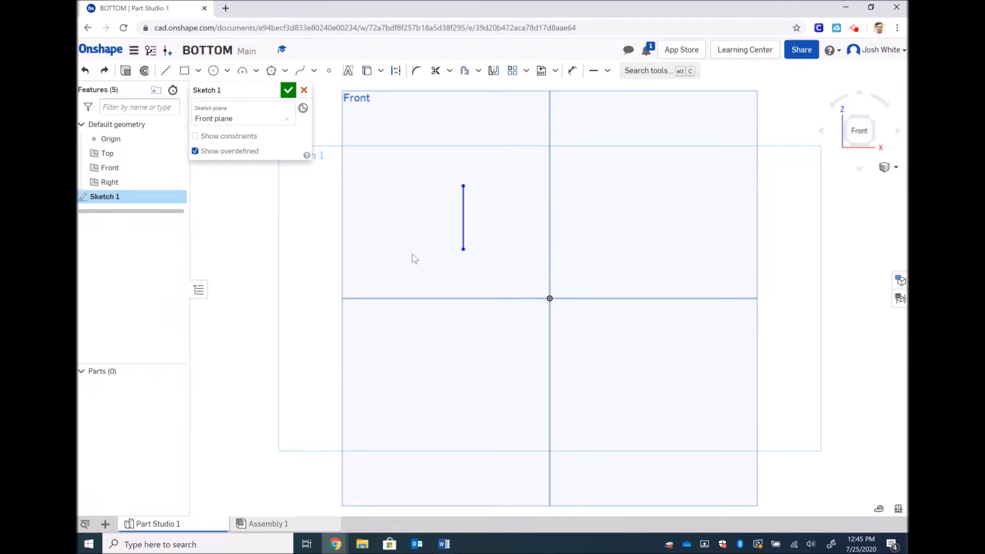
From the short line's upper end, draw connected lines about 3.18 across, 2.14 down and 3.48 back, ending past the short line.
click(165, 71)
mouse_move(463, 185)
mouse_down()
mouse_move(667, 171)
mouse_move(683, 186)
mouse_up()
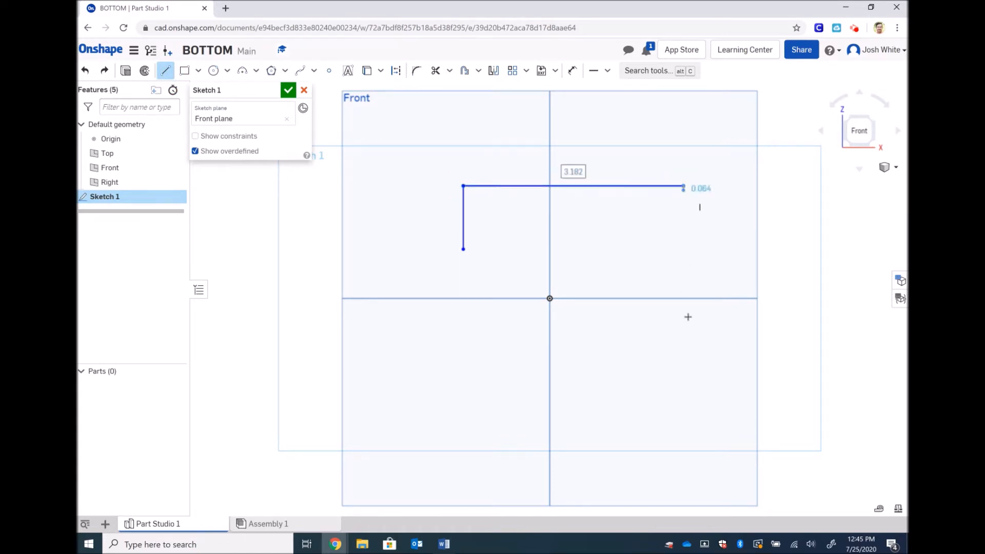
click(682, 334)
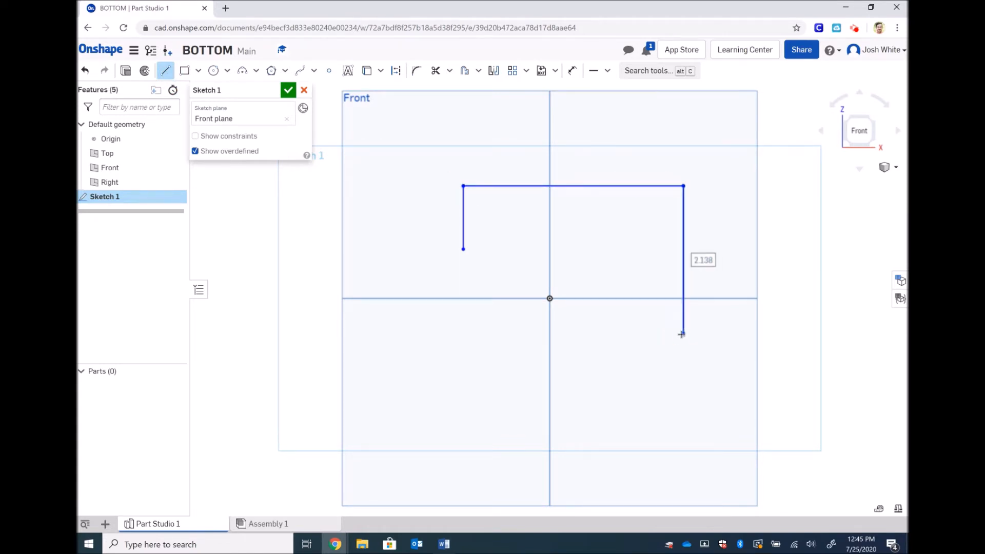
click(442, 333)
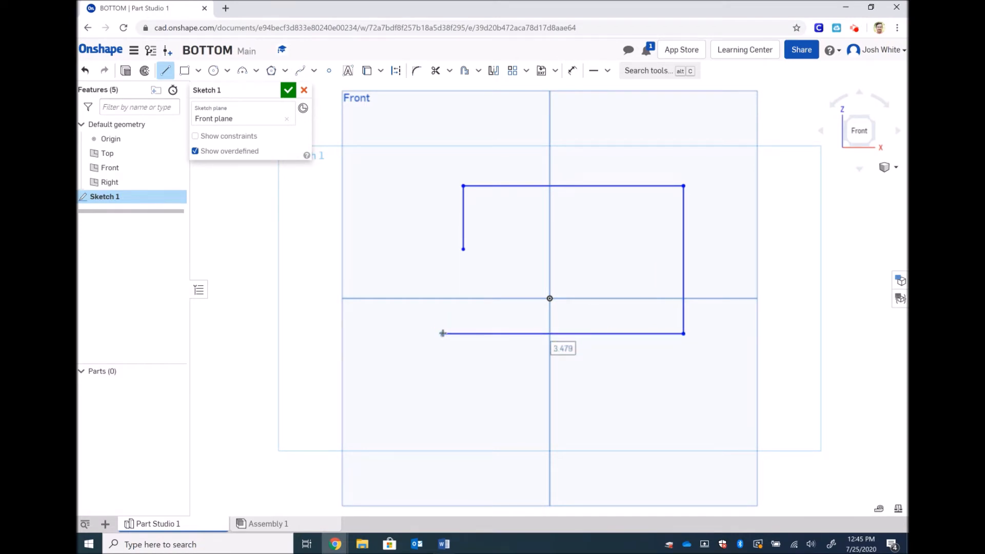
click(442, 333)
key(Escape)
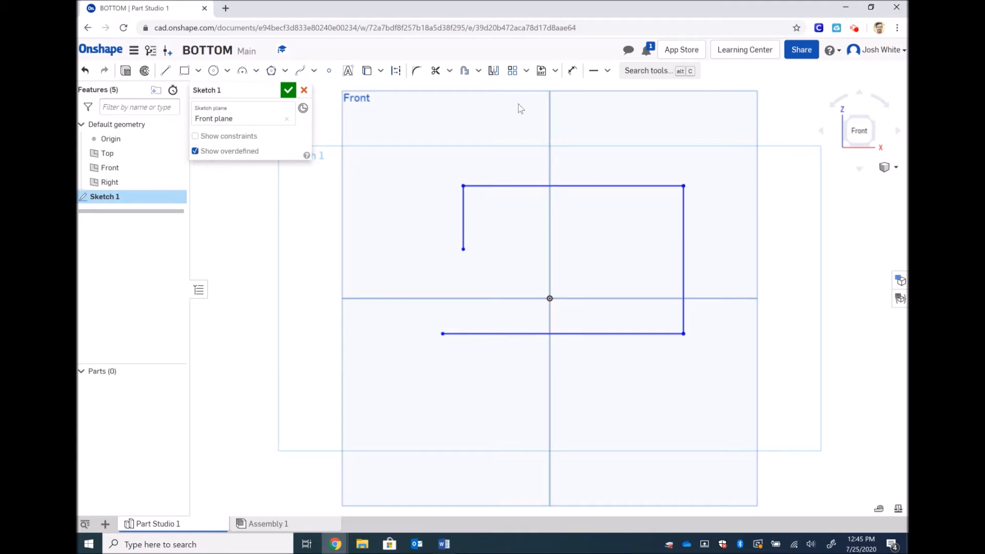
Extend the short vertical line on the outline's left side down to the lower horizontal line.
click(449, 71)
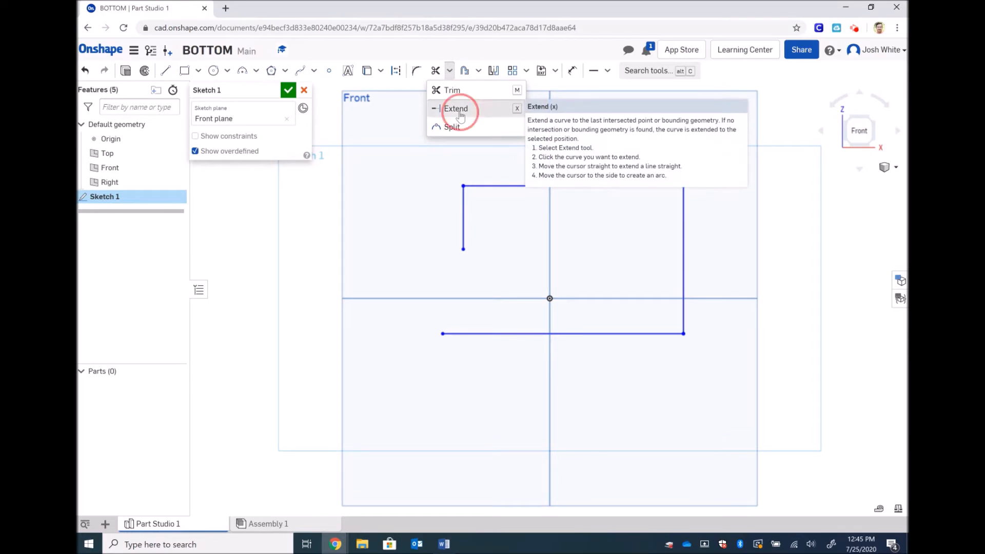
click(458, 114)
click(463, 216)
click(463, 332)
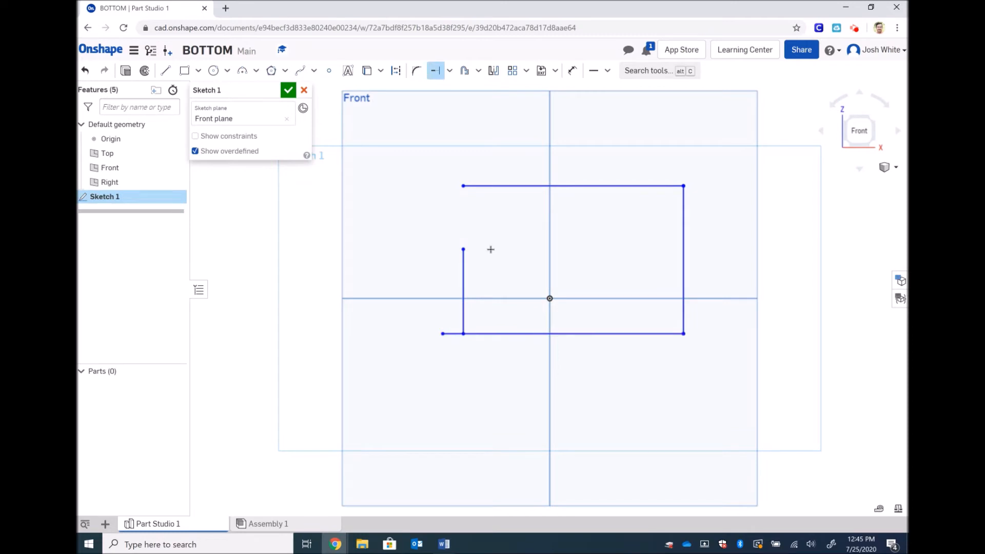
Extend the upper end of the left vertical line to the open end of the upper horizontal line, closing the outline.
click(449, 71)
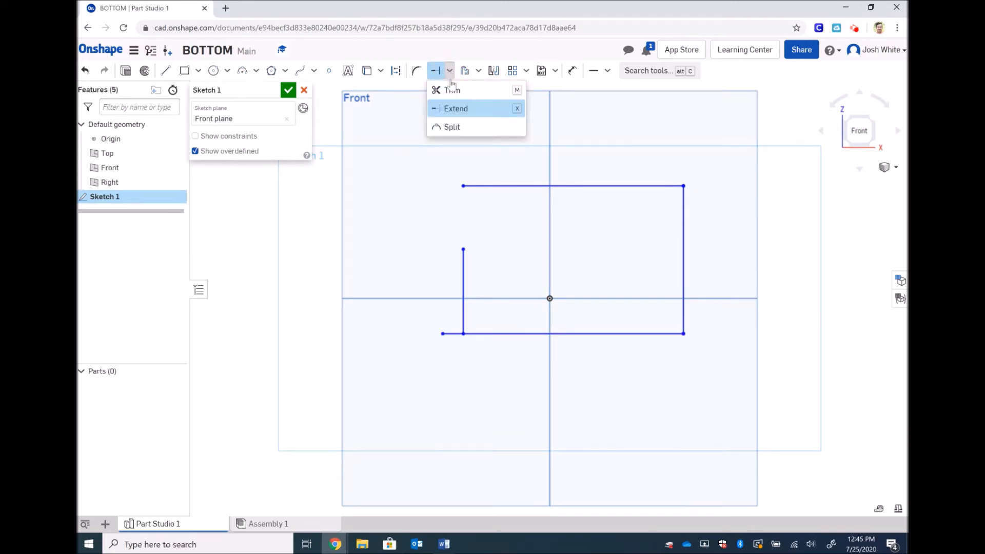
click(456, 110)
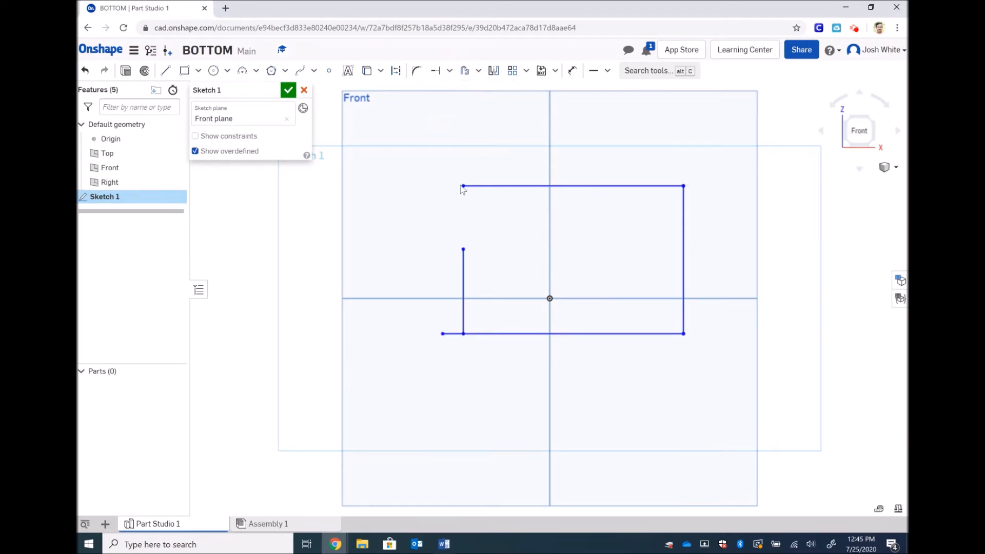
click(464, 250)
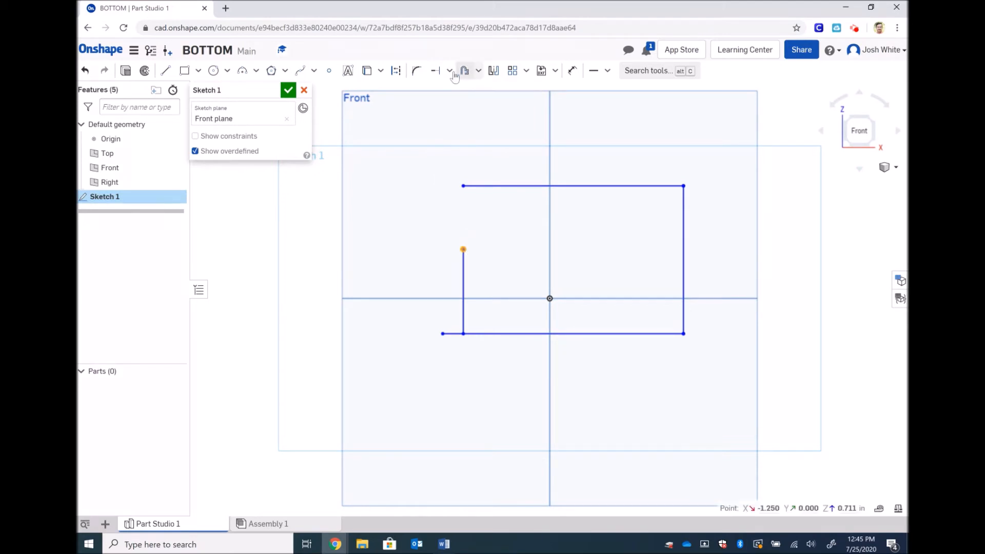
click(435, 71)
click(464, 248)
drag(464, 248, 462, 189)
click(462, 188)
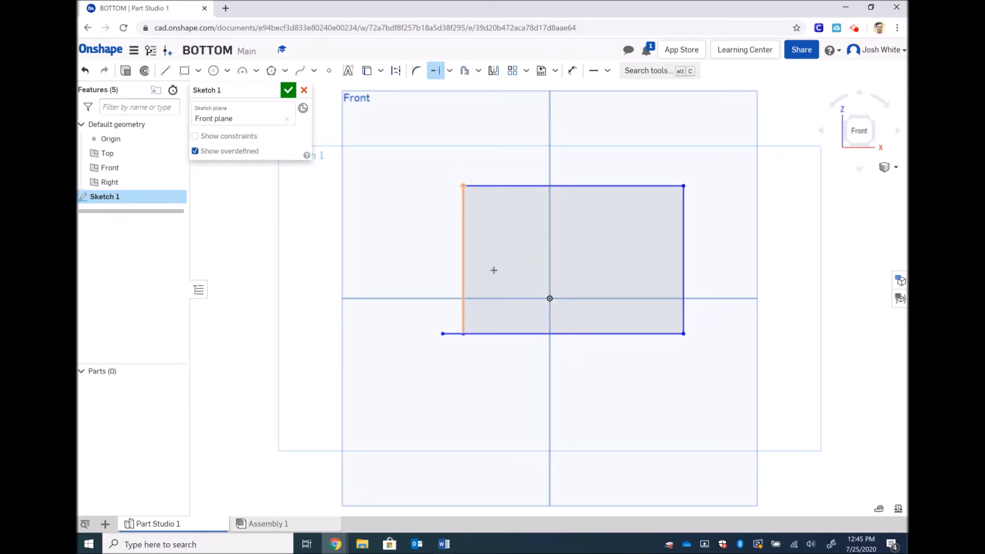
Trim off the part of the lower horizontal line that sticks out past the left vertical line.
click(449, 70)
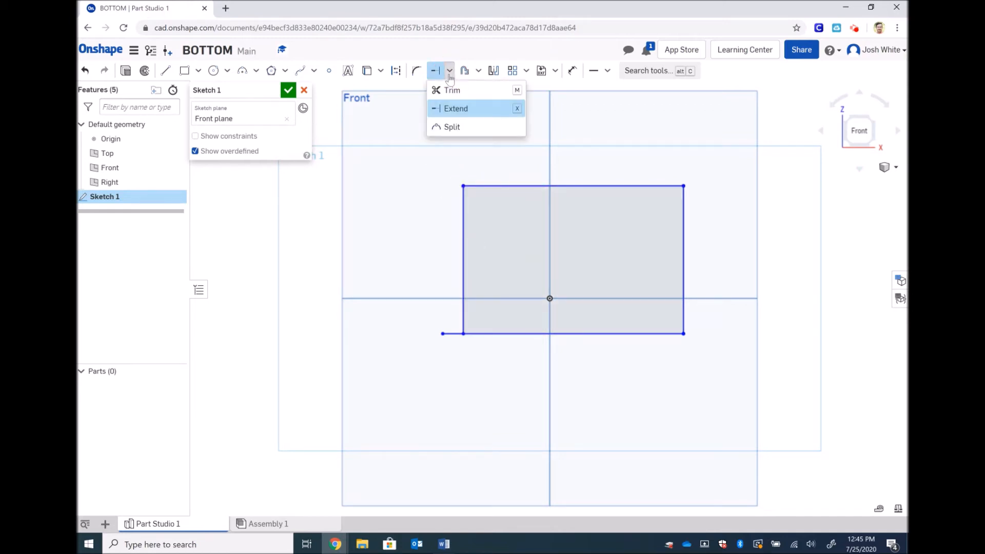
click(448, 90)
click(456, 334)
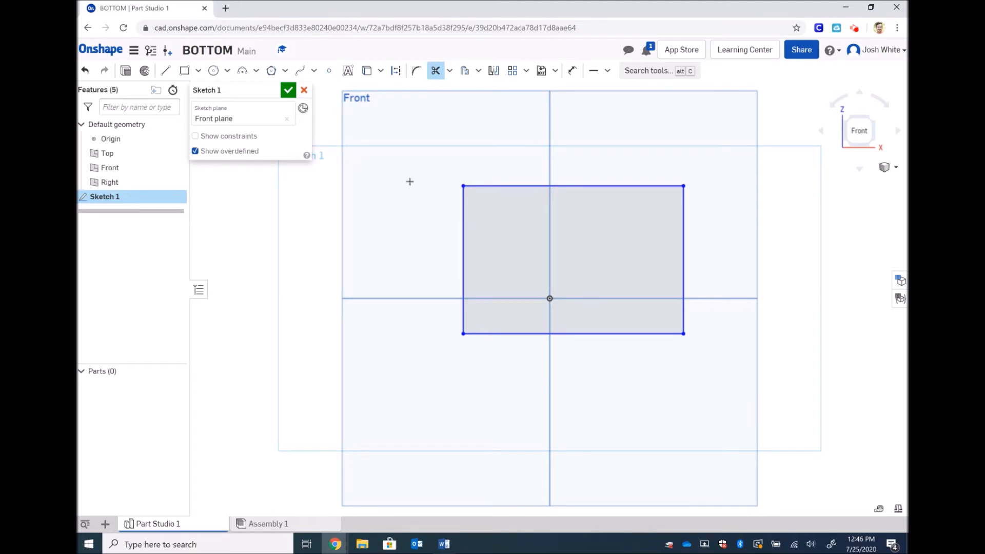
Delete all four lines of the closed outline from the sketch.
key(Escape)
drag(408, 165, 742, 386)
key(Delete)
Draw a corner rectangle about 3.39 in wide and 2.08 in high, starting at the origin and extending up and to the right.
click(184, 70)
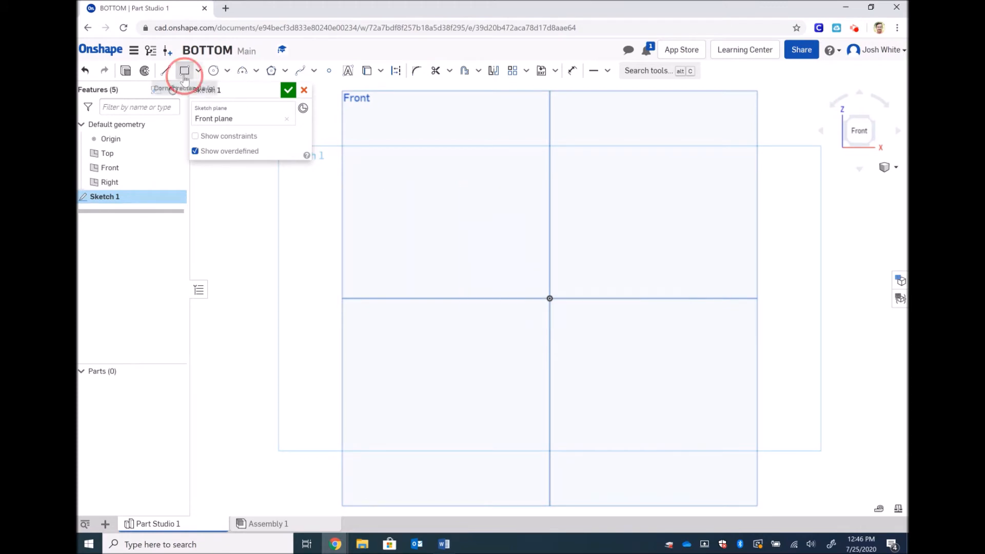
click(549, 298)
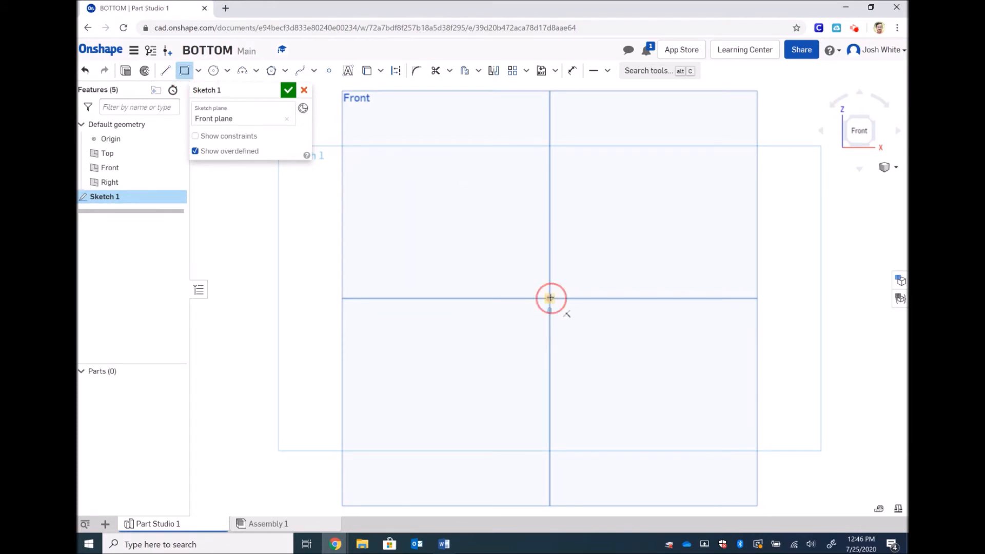
click(783, 155)
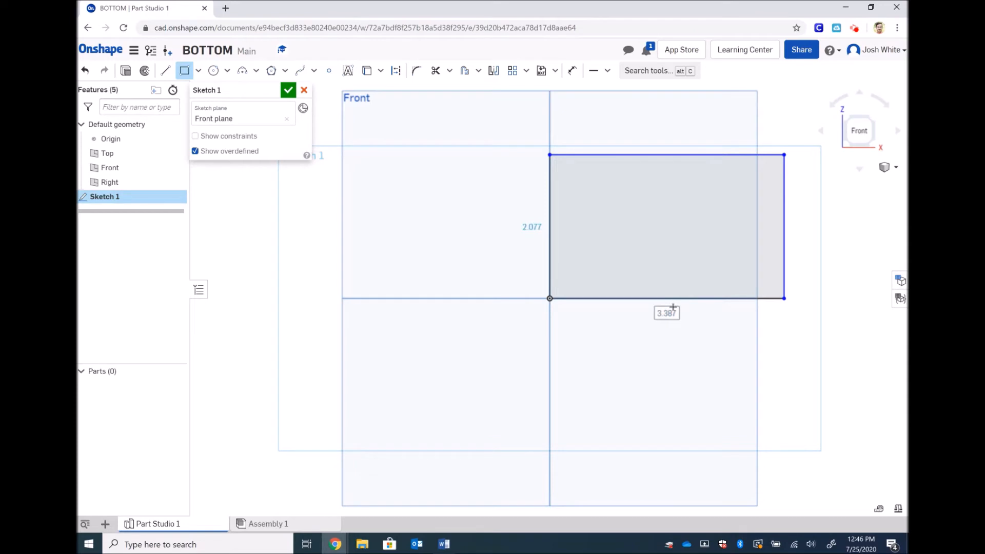
key(Escape)
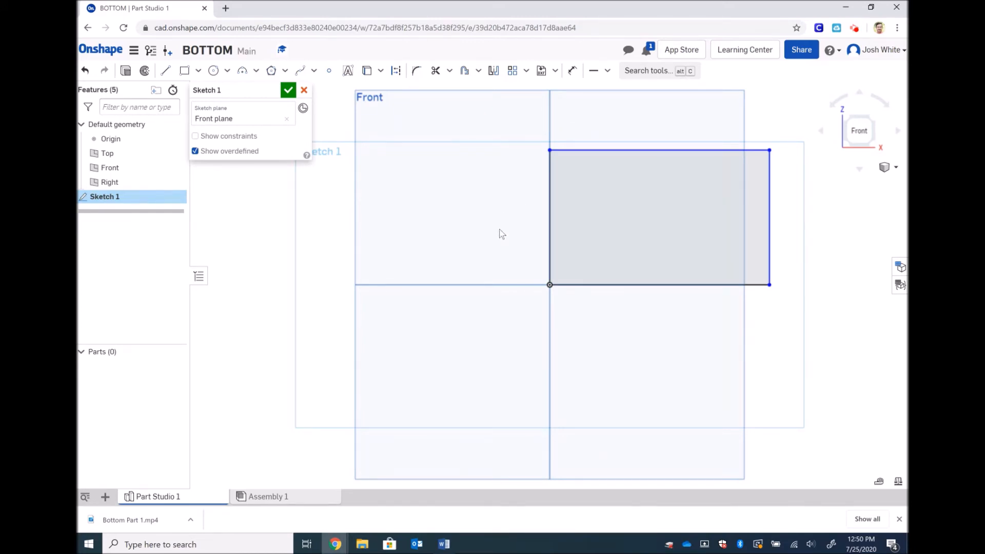
Dimension the rectangle's width between its left and right sides and set it to 5.5 in.
click(574, 71)
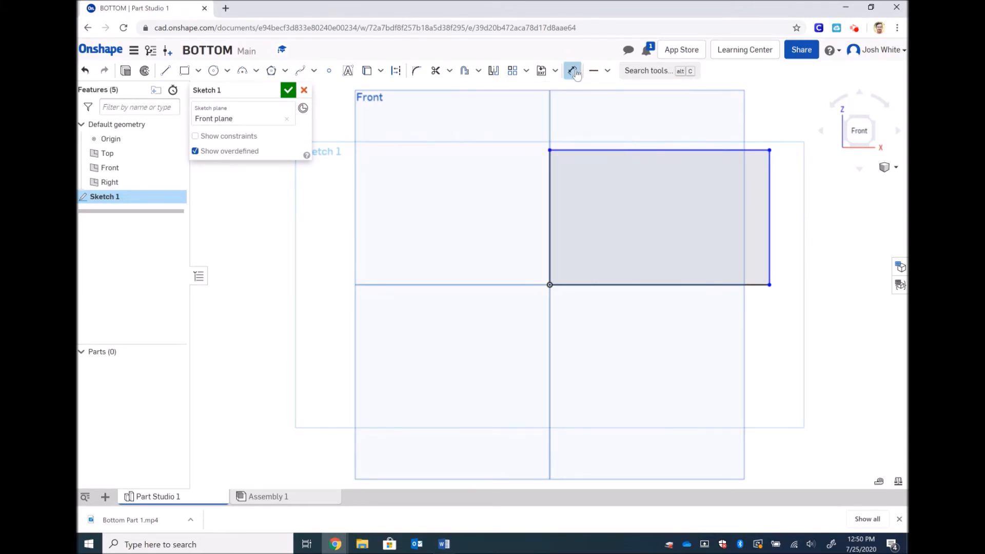
click(549, 175)
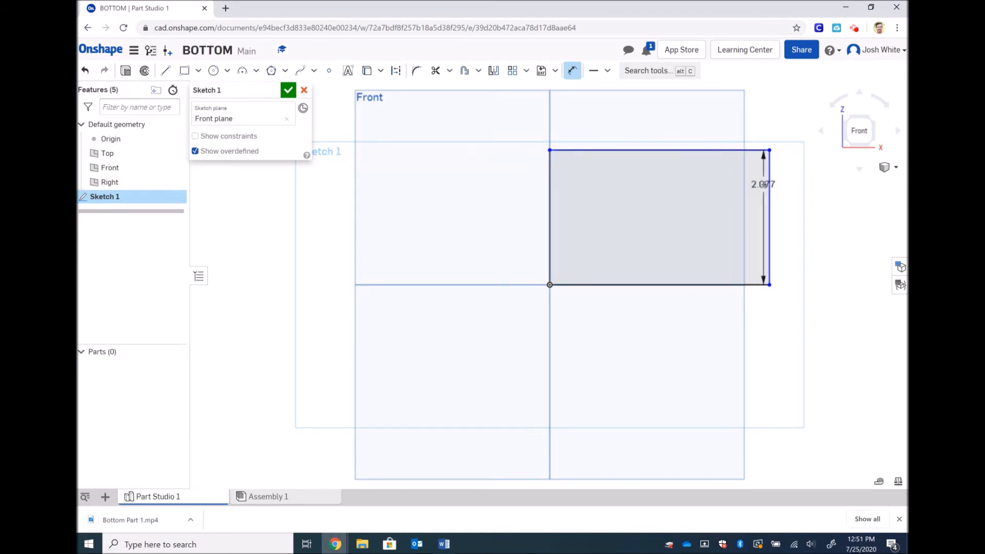
click(768, 183)
click(719, 101)
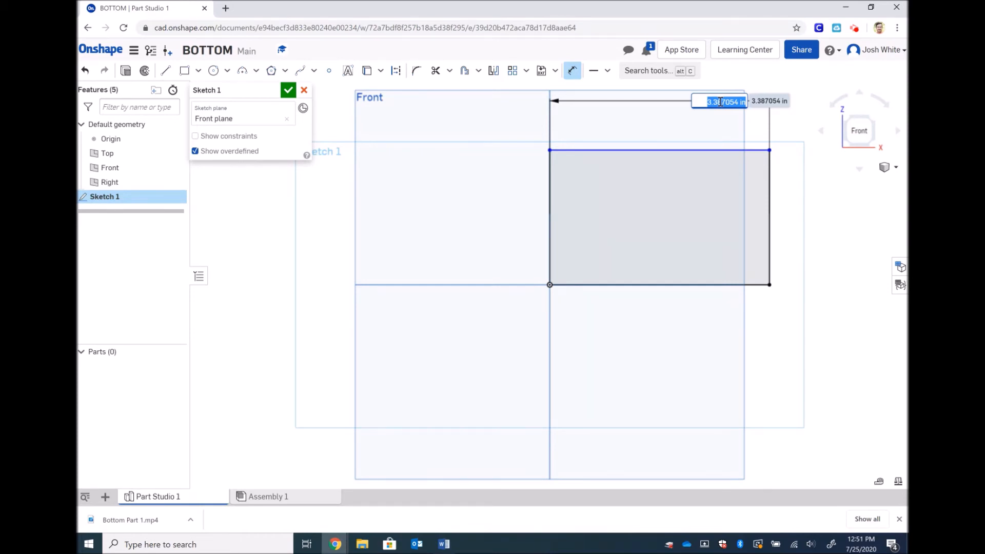
text(5.5 in)
key(Return)
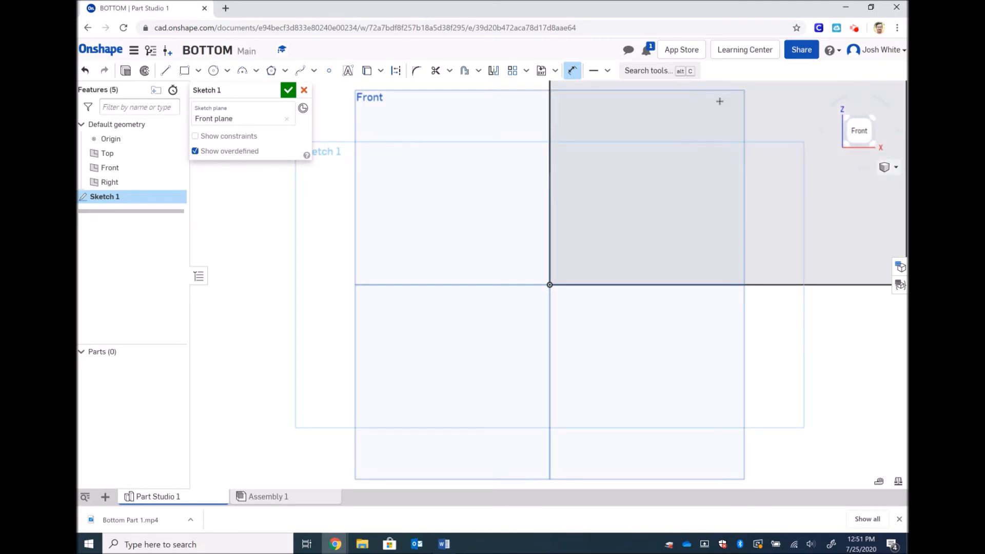
Dimension the rectangle's left side and set its height to 5 in.
scroll(720, 101, up, 2)
scroll(720, 101, down, 4)
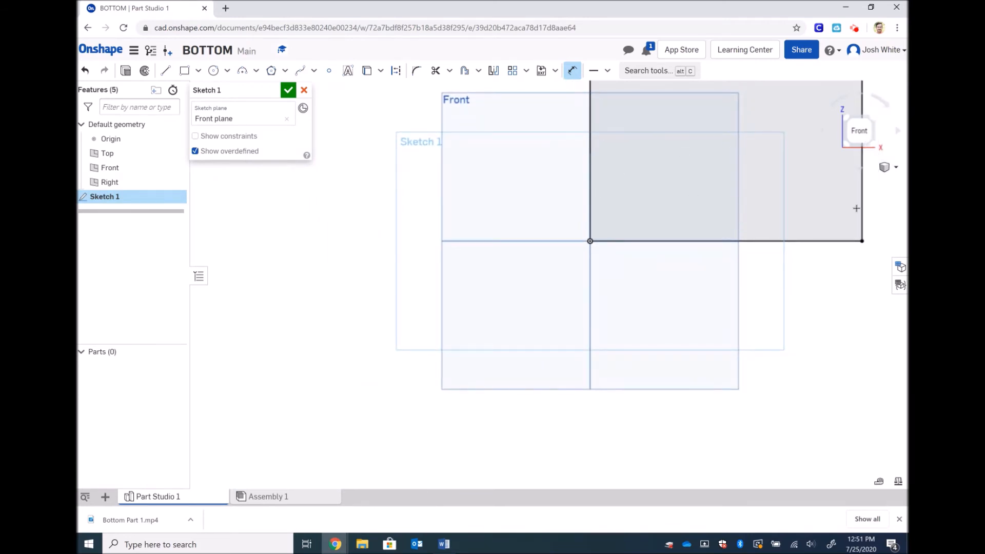
click(895, 168)
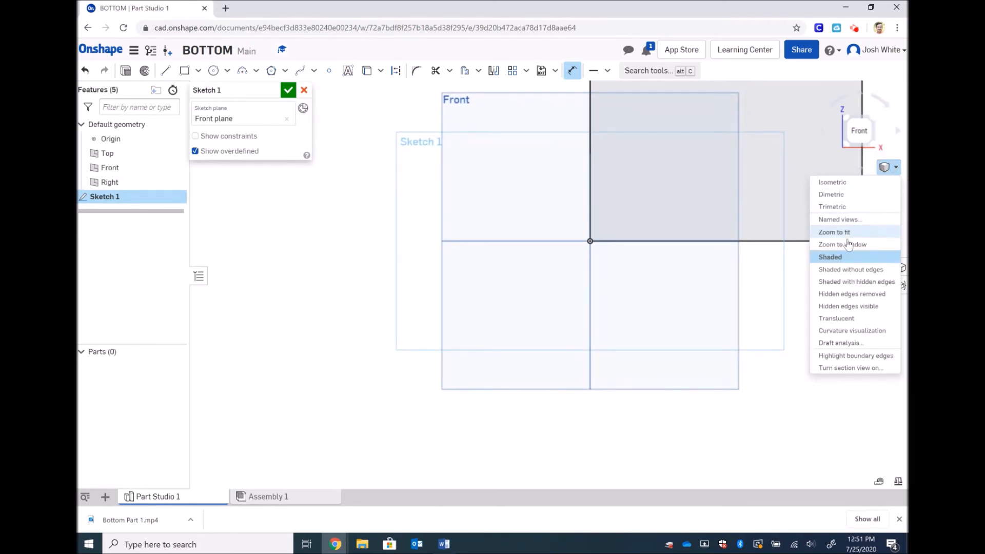
click(856, 245)
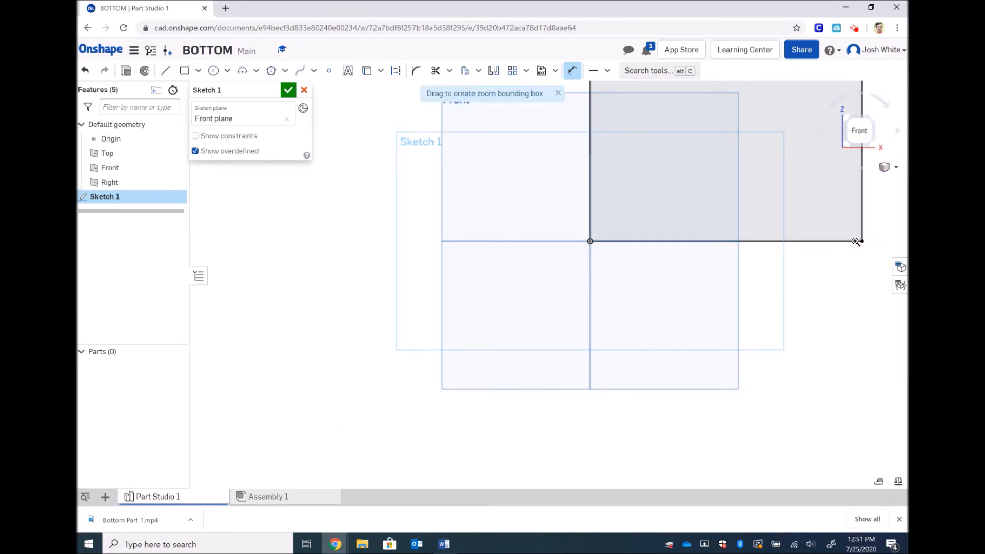
click(883, 170)
click(860, 236)
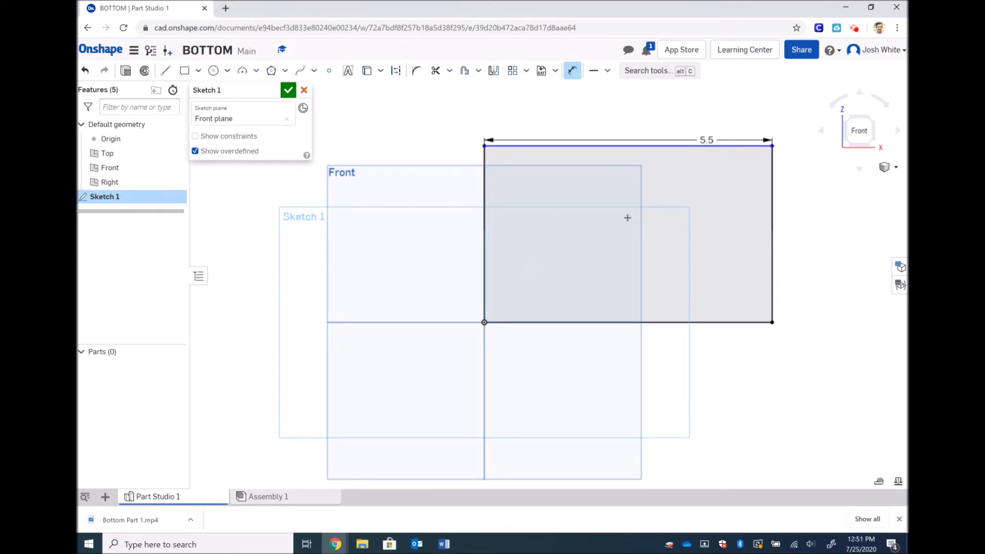
click(573, 71)
click(572, 72)
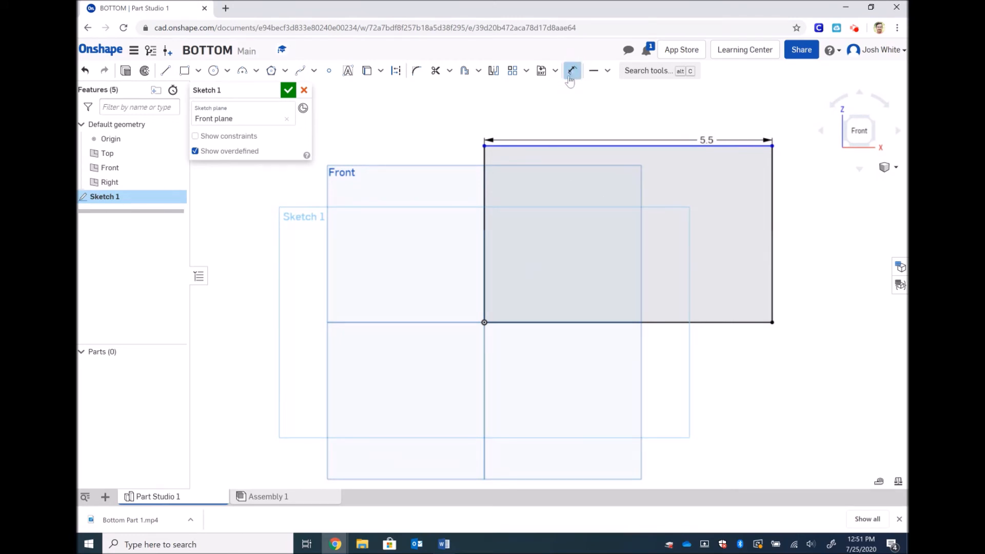
click(484, 200)
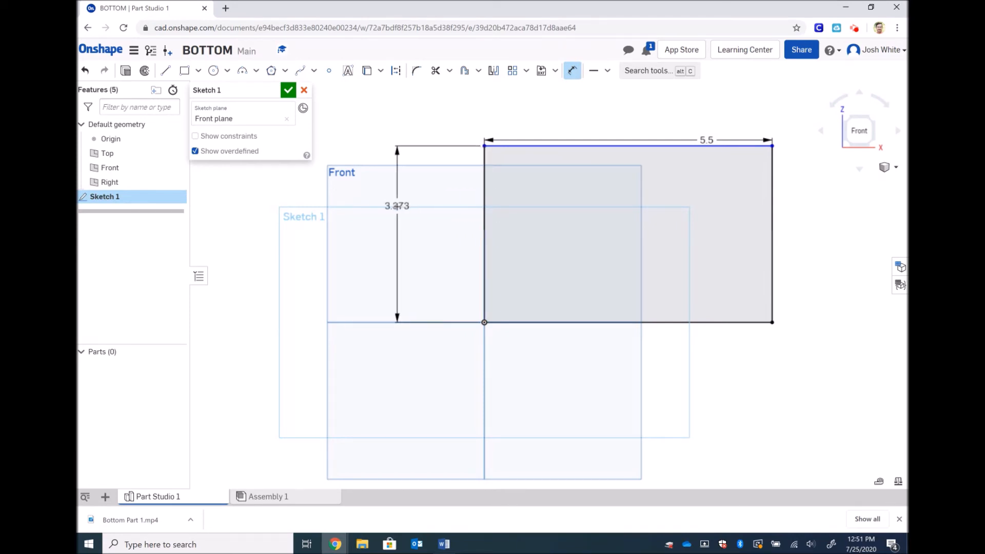
click(396, 206)
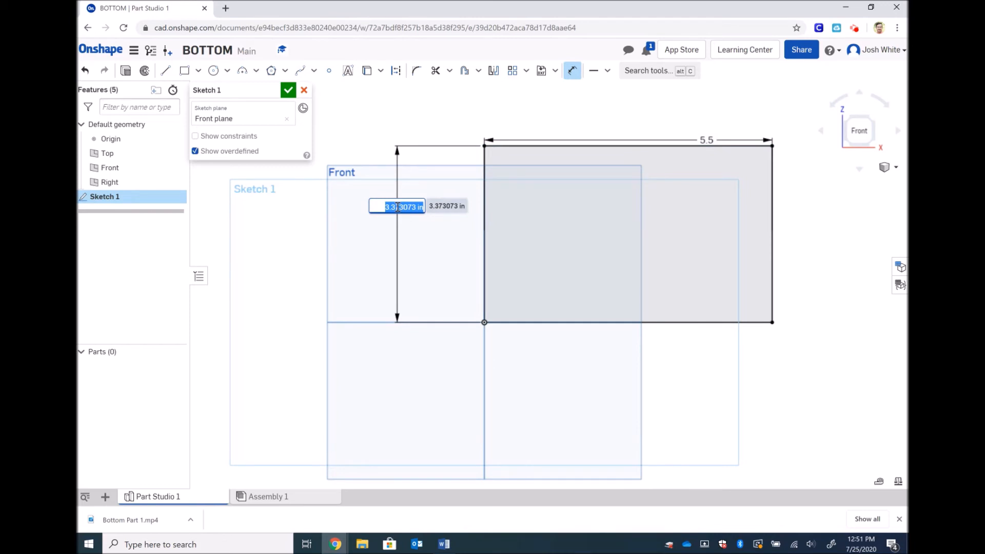
text(5)
key(Return)
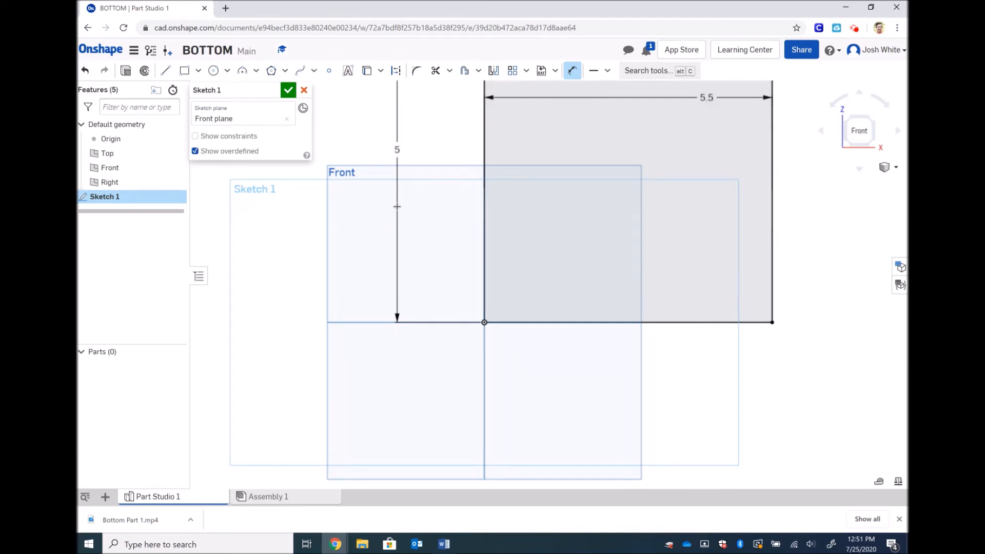
Undo the rectangle's height and width dimensions along with their entered values.
click(886, 168)
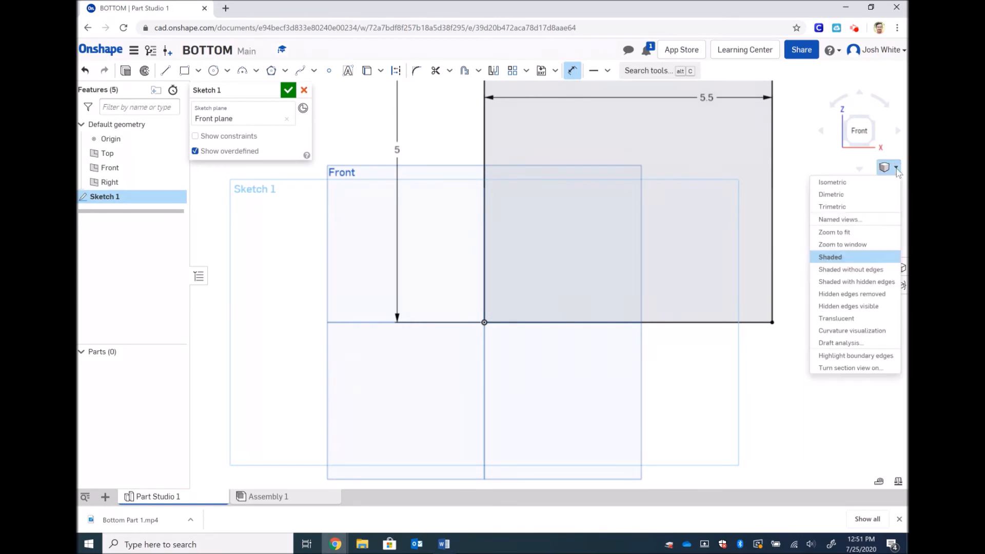
click(861, 231)
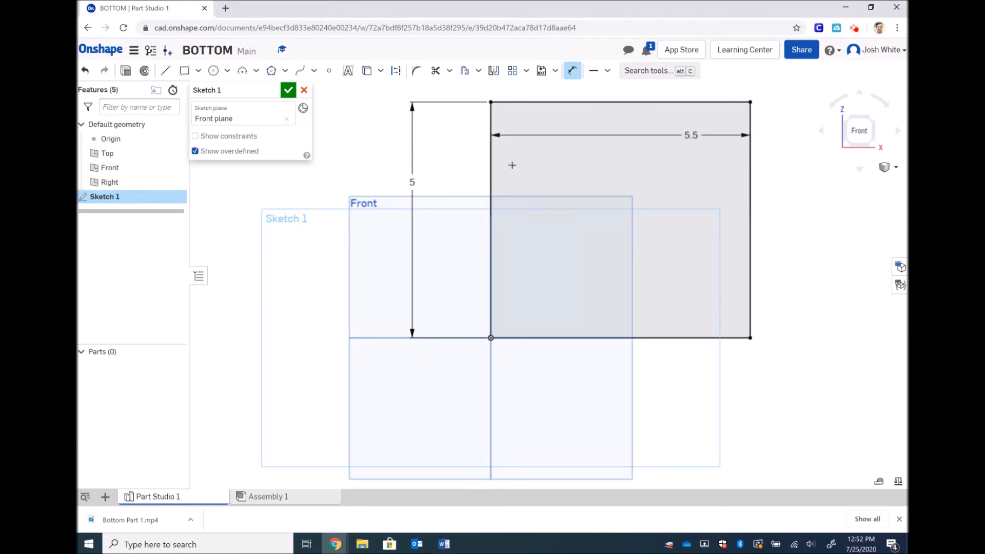
key(ctrl+z)
key(ctrl+z)
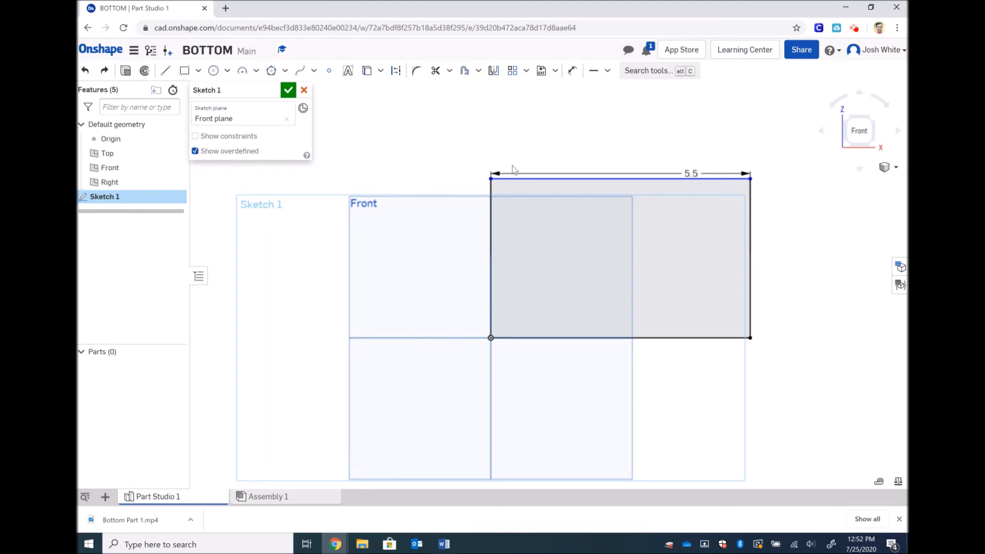
key(ctrl+z)
key(ctrl+z)
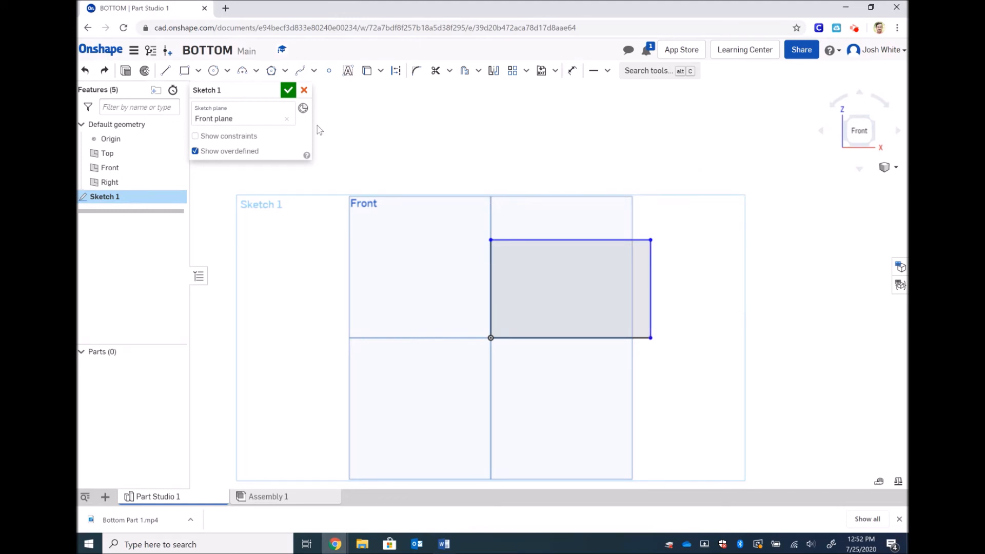
Redo the rectangle's 5.5 in width and 5 in height dimensions.
click(104, 71)
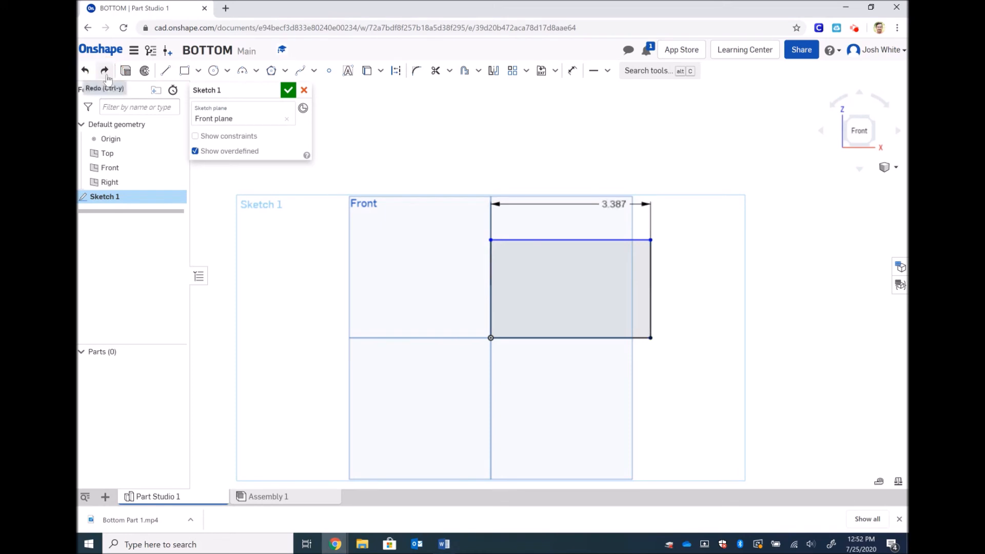
click(104, 71)
click(105, 71)
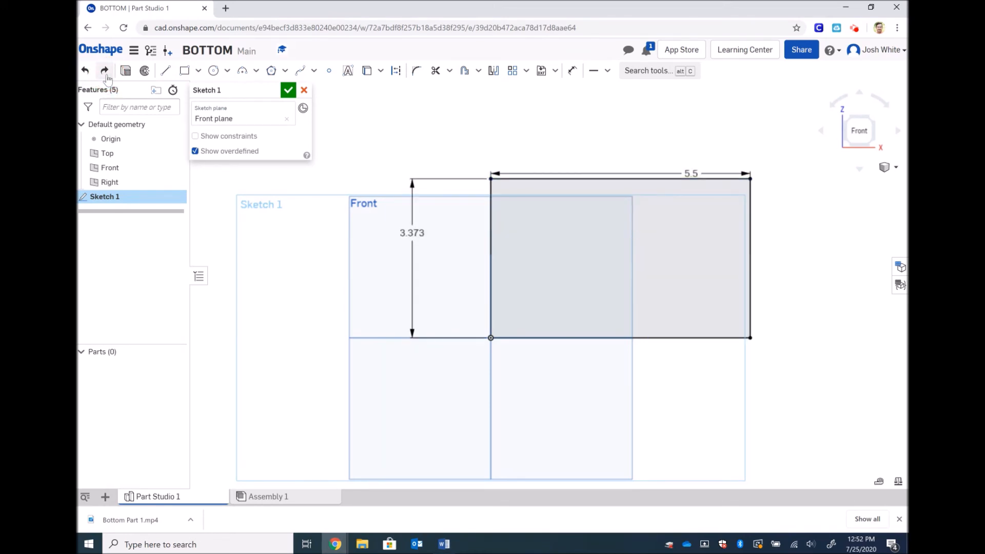
click(105, 71)
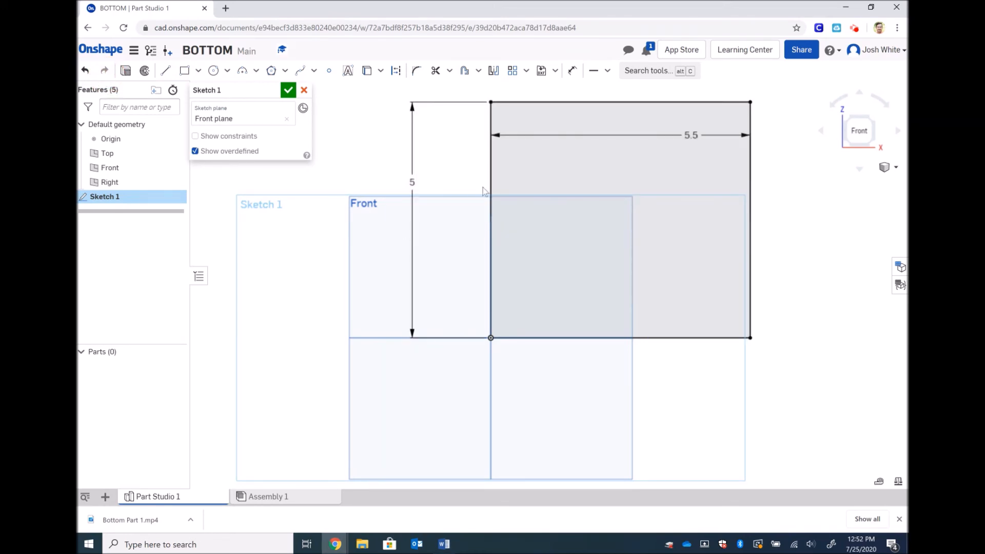
Try to move the dimensioned rectangle's upper and right sides, and finish the sketch.
click(590, 104)
drag(590, 100, 692, 199)
drag(752, 124, 800, 169)
click(288, 91)
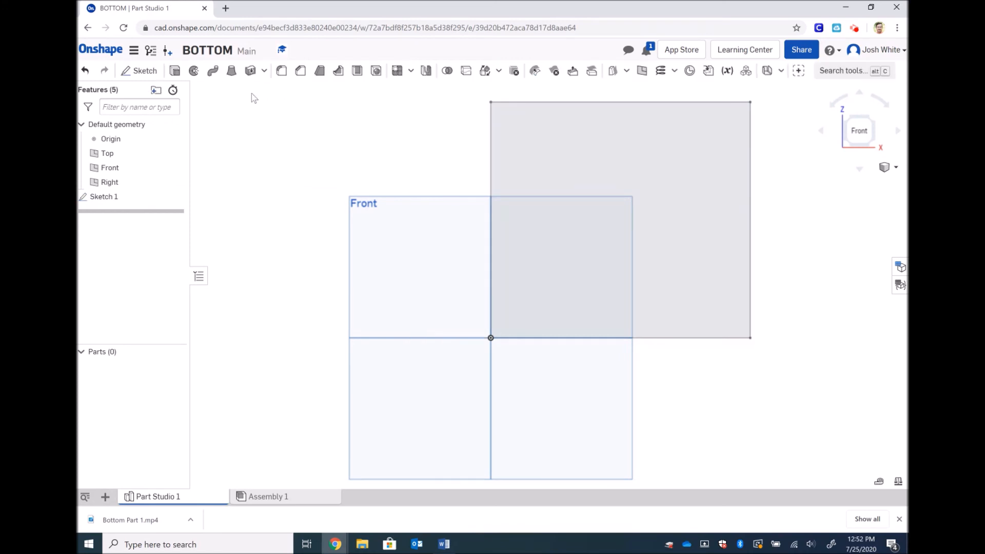
Create a new solid blind extrude with a depth of 3/4 in, accepting it without choosing a sketch region.
click(174, 70)
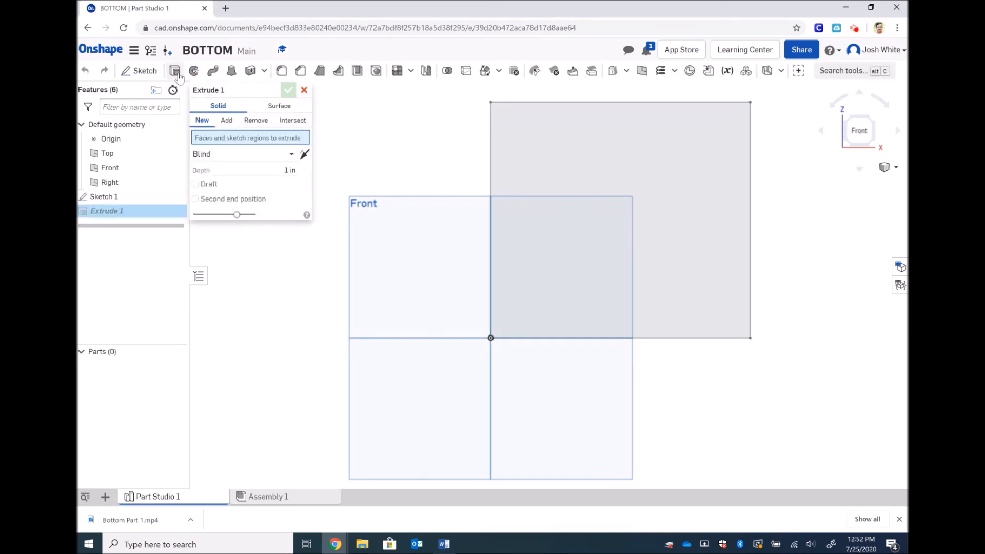
click(266, 167)
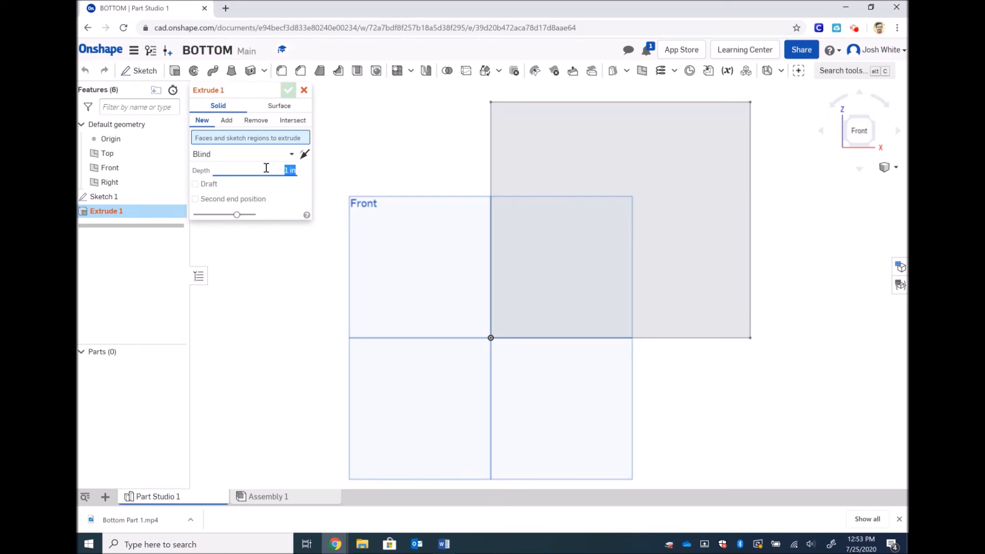
key(BackSpace)
text(3/4)
click(289, 91)
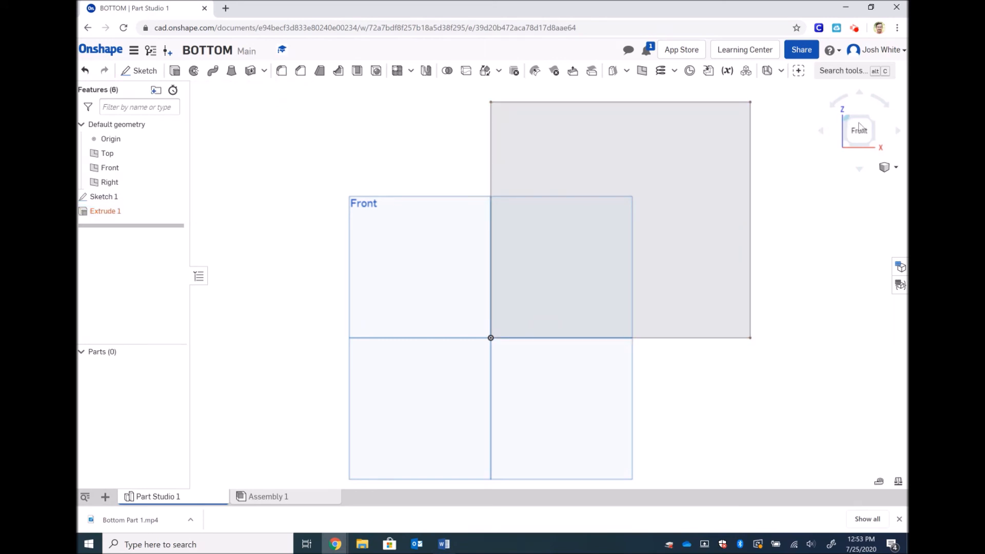
Edit the failed extrude to use the rectangle's sketch region as its profile, check it in isometric view, and accept it.
click(103, 215)
double_click(102, 214)
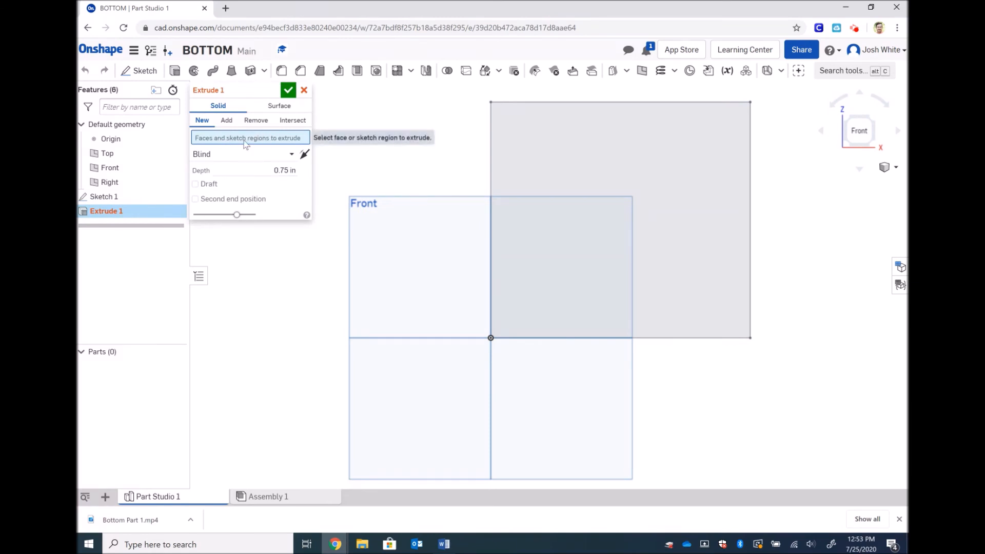
click(610, 103)
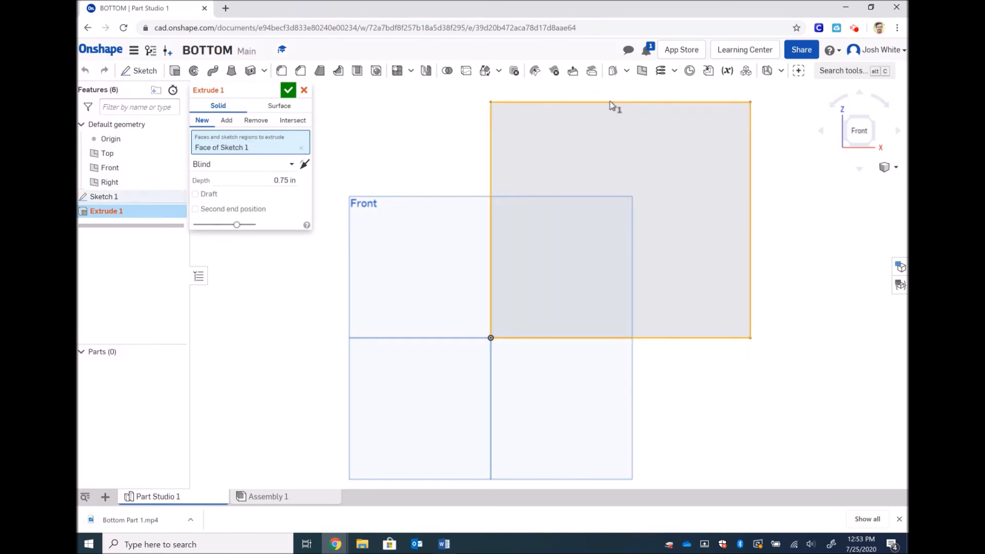
click(893, 169)
click(852, 183)
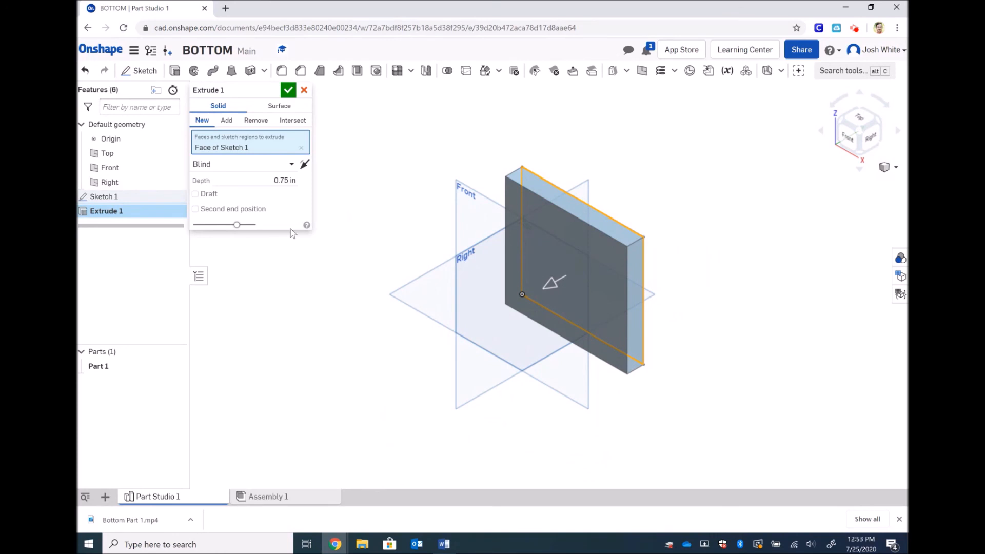
click(289, 92)
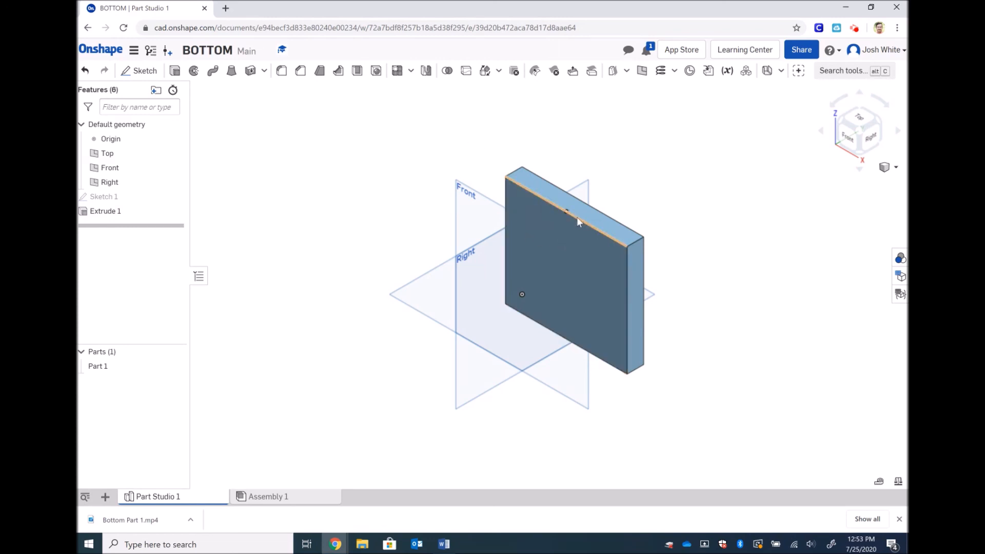
Export the Part Studio as a STEP file named Bottom and save it in the Downloads folder.
right_click(166, 497)
click(143, 482)
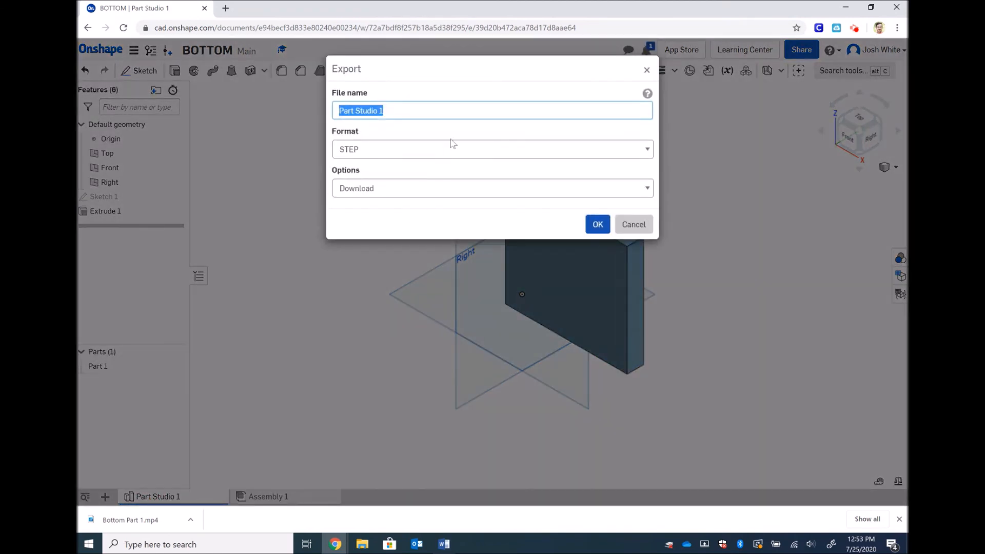
text(Bottom)
click(597, 226)
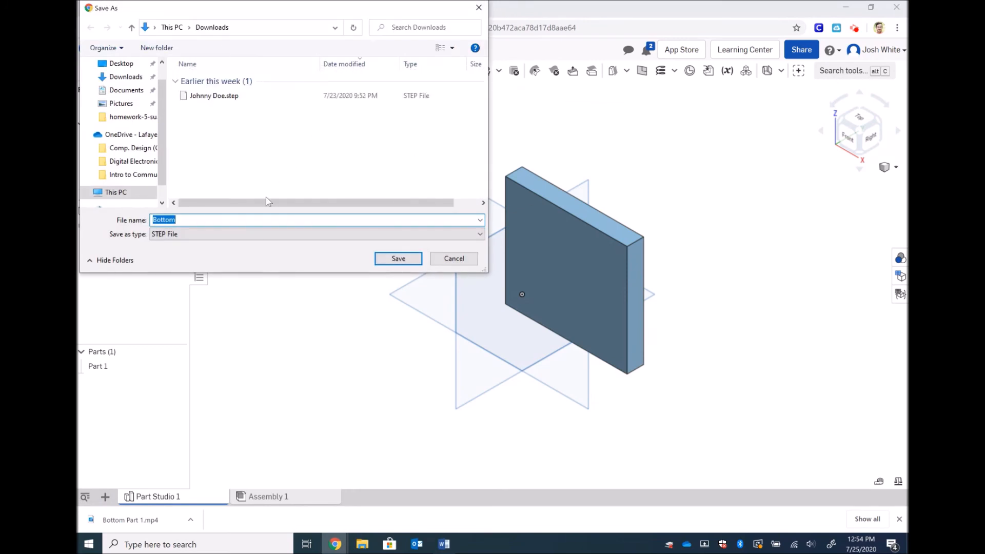
click(398, 258)
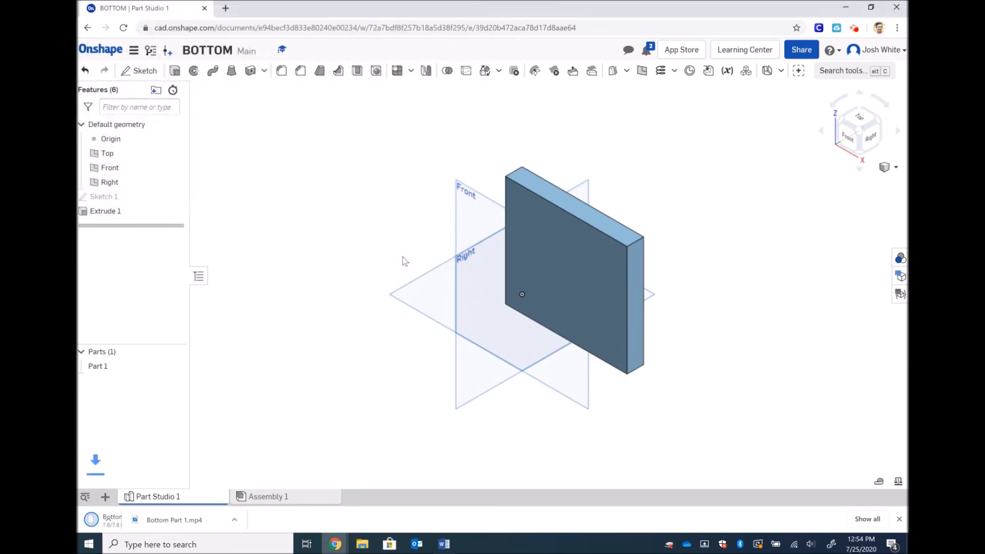